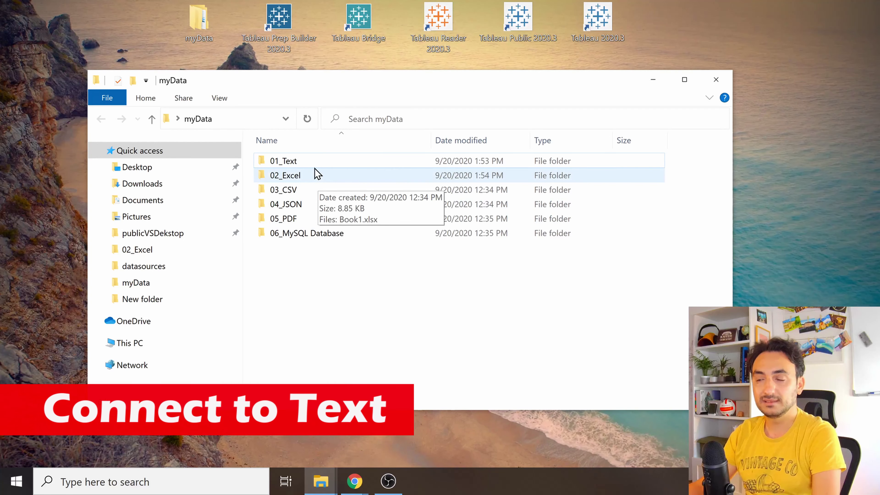
# View the 01_Text folder holding customers.txt, then launch Tableau 2020.3 from the desktop.
pyautogui.doubleClick(320, 160)
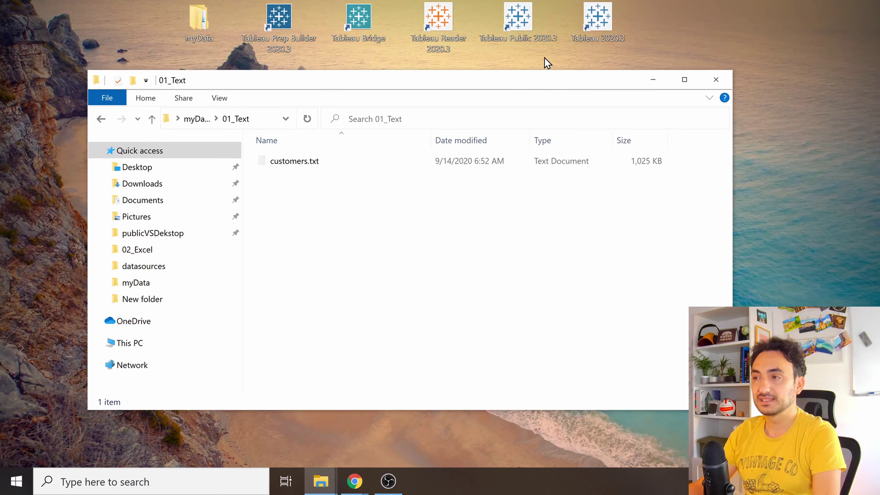
pyautogui.click(656, 79)
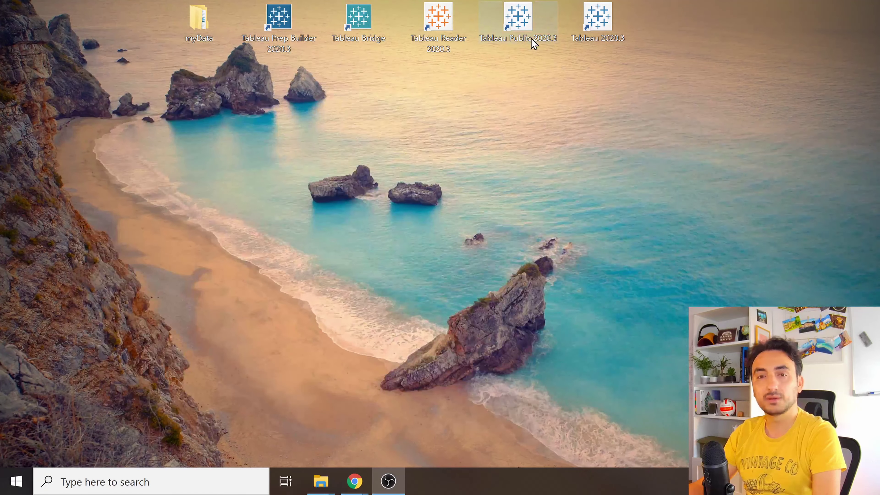
pyautogui.doubleClick(585, 33)
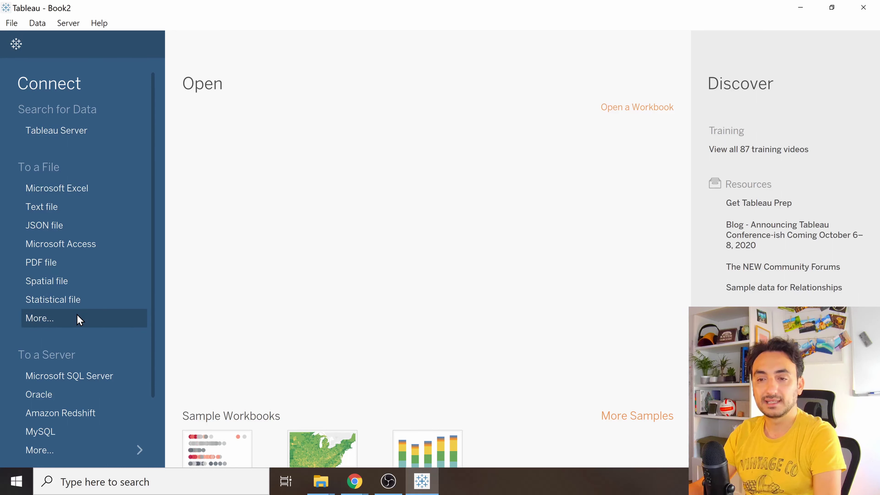
# Connect the workbook to customers.txt as a text-file data source.
pyautogui.click(102, 446)
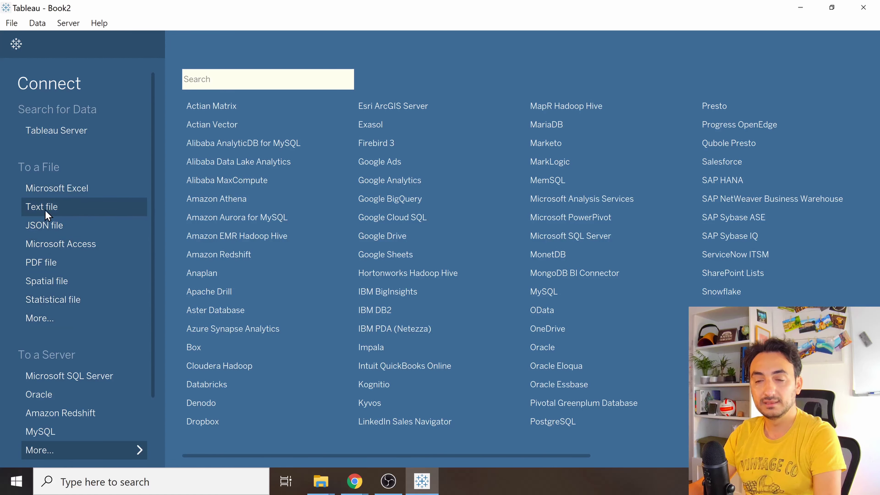
pyautogui.click(74, 207)
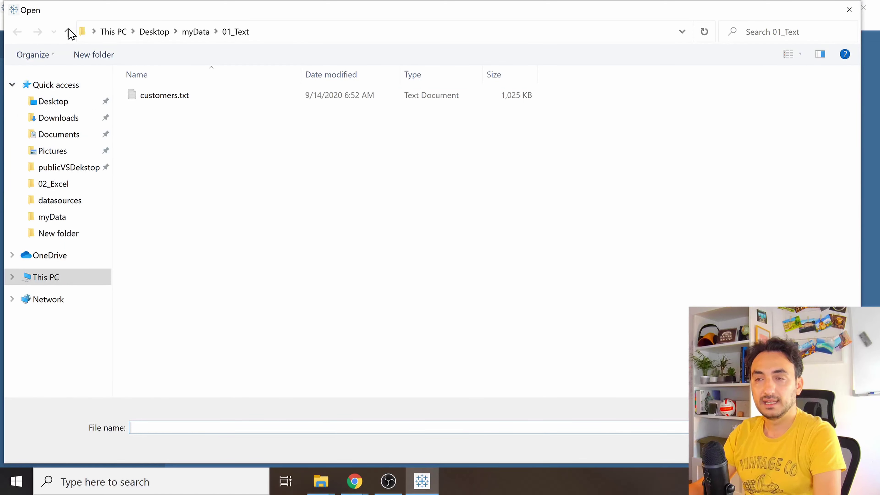
pyautogui.click(193, 97)
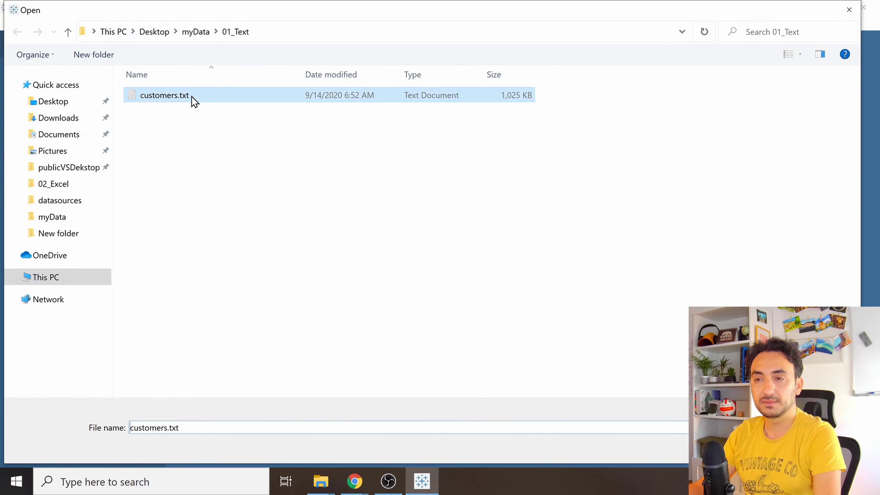
pyautogui.press('Return')
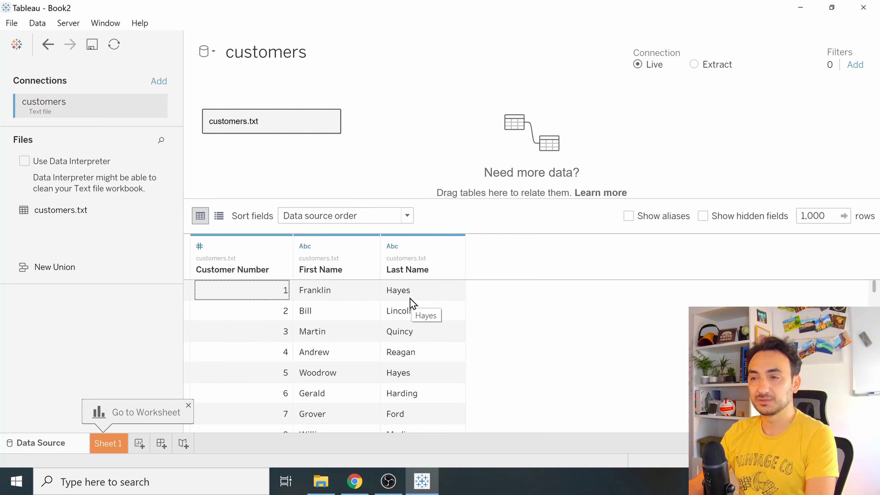
# Check the Semicolon separator in customers.txt's Text File Properties, then open the file in Notepad.
pyautogui.click(331, 125)
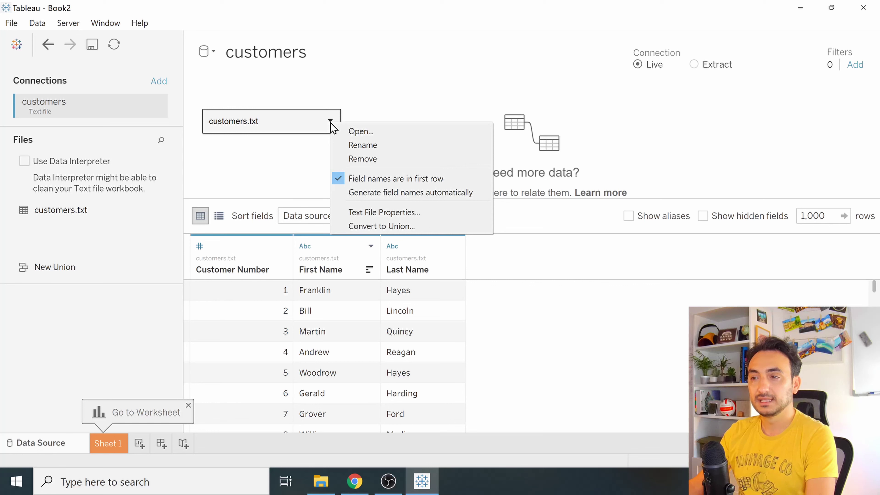
pyautogui.click(406, 217)
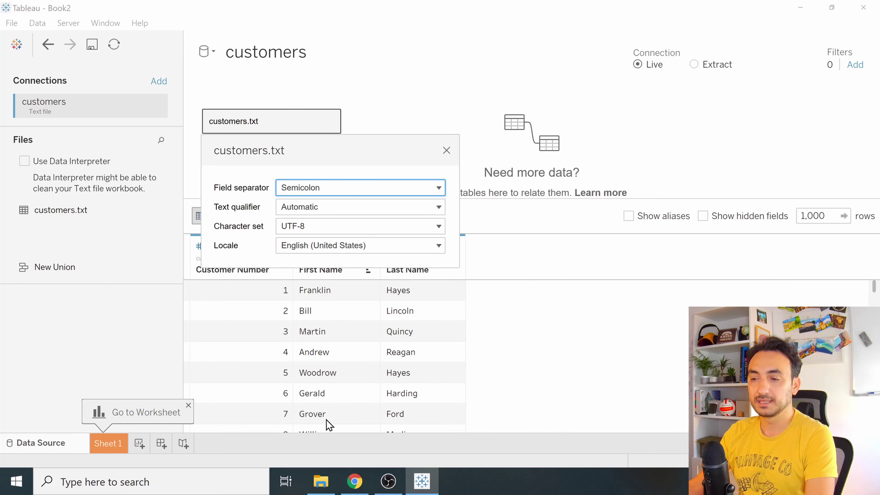
pyautogui.click(321, 481)
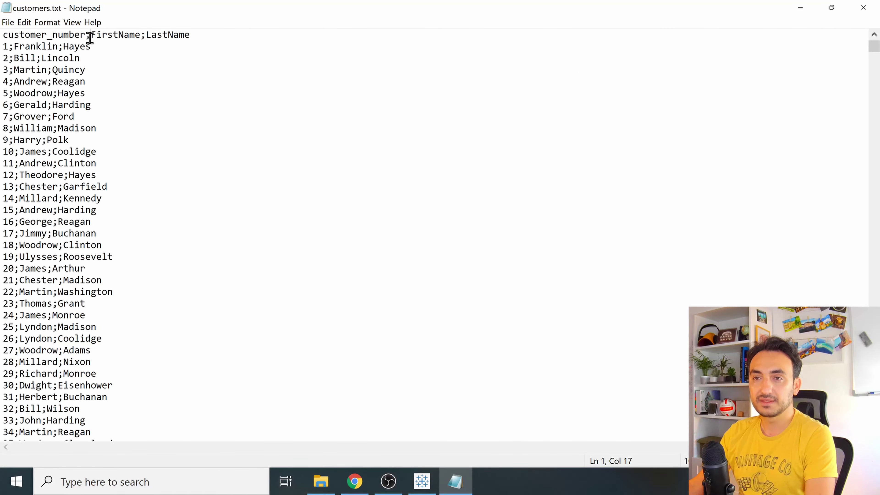
# Replace the semicolon after customer_number with a comma in Notepad, leaving it unsaved.
pyautogui.hotkey('shift', 'Left')
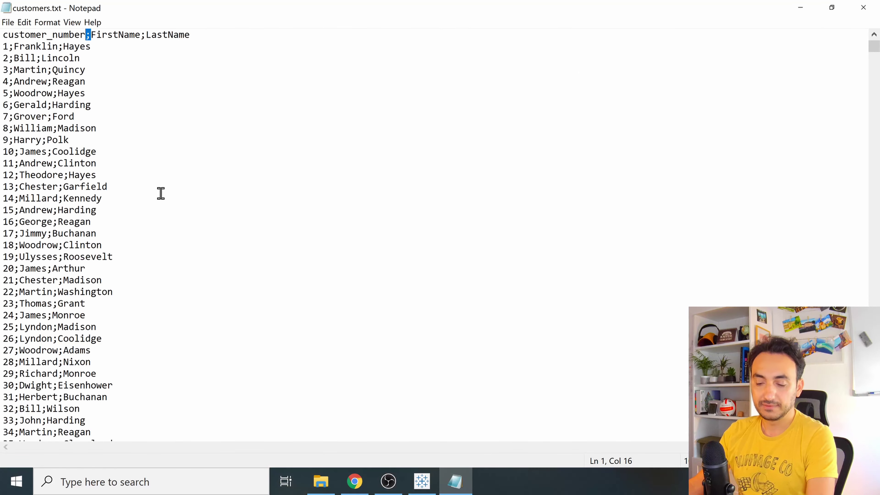
pyautogui.write(',')
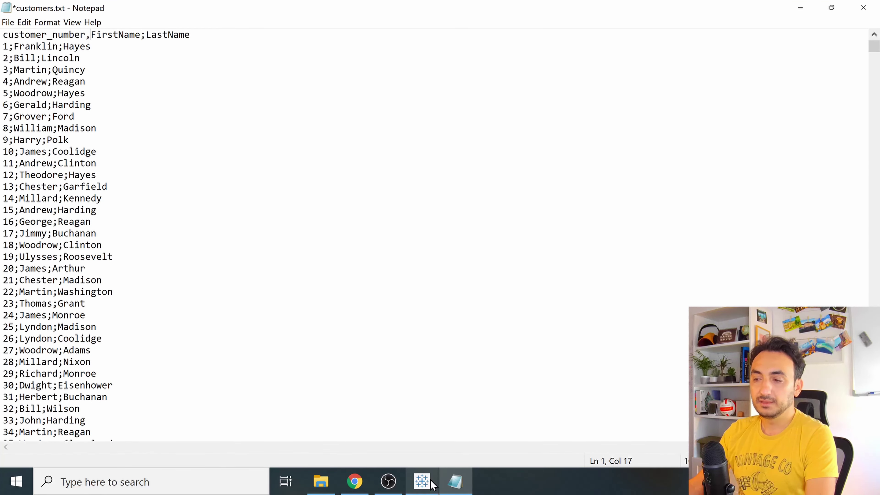
pyautogui.click(422, 481)
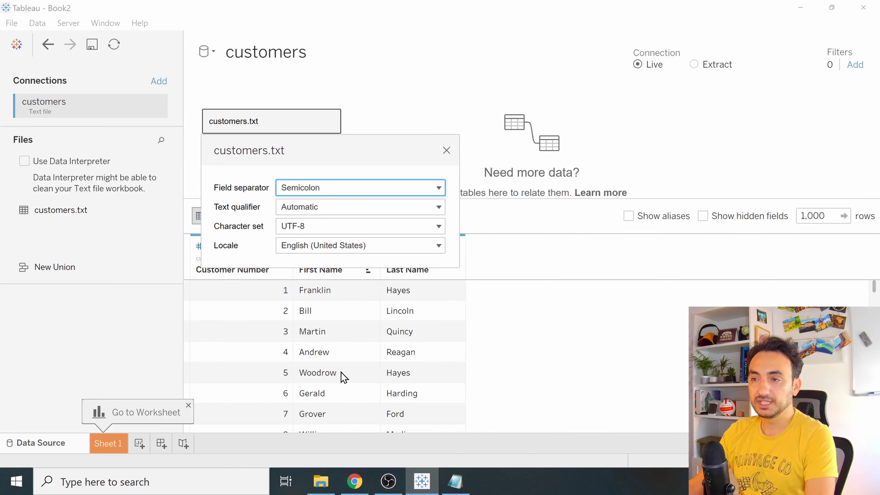
# Try Comma as the customers.txt field separator, revert to Semicolon, and close the settings.
pyautogui.click(346, 189)
pyautogui.click(332, 207)
pyautogui.click(329, 189)
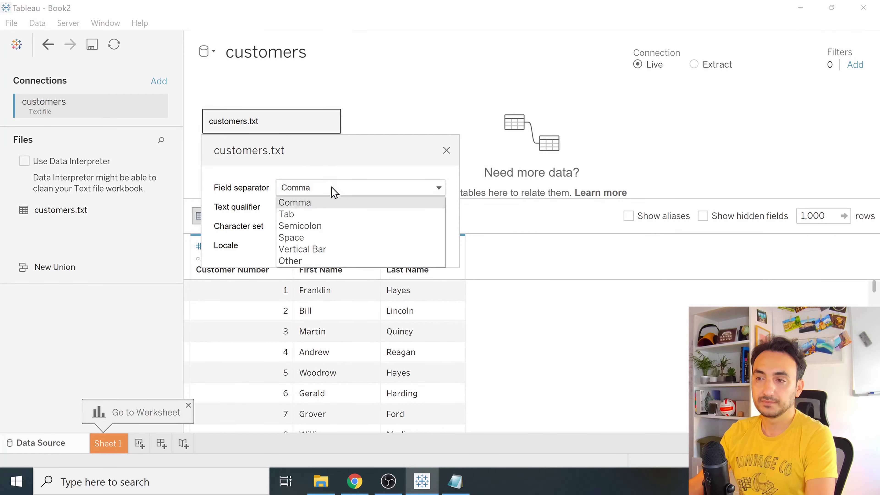
pyautogui.click(326, 229)
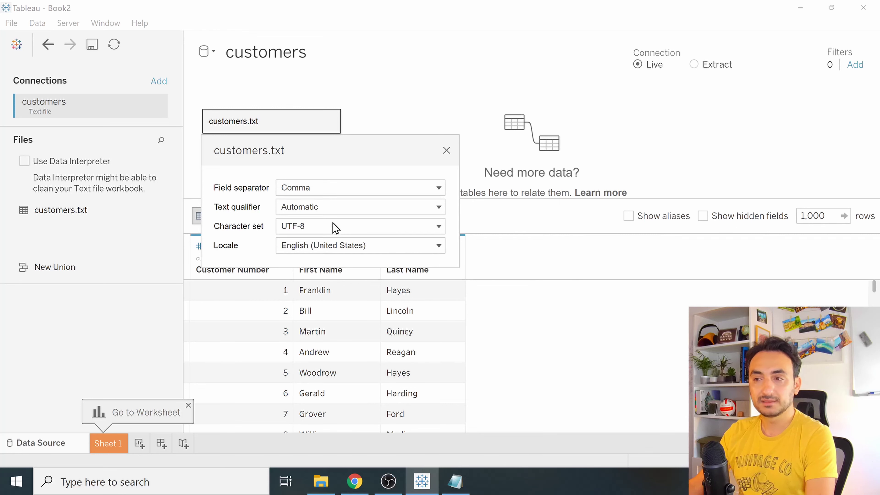
pyautogui.click(446, 151)
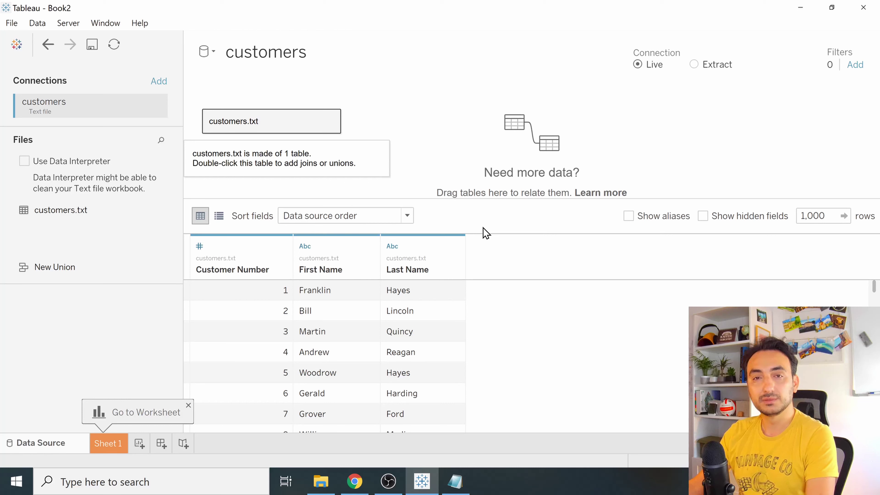
pyautogui.click(477, 251)
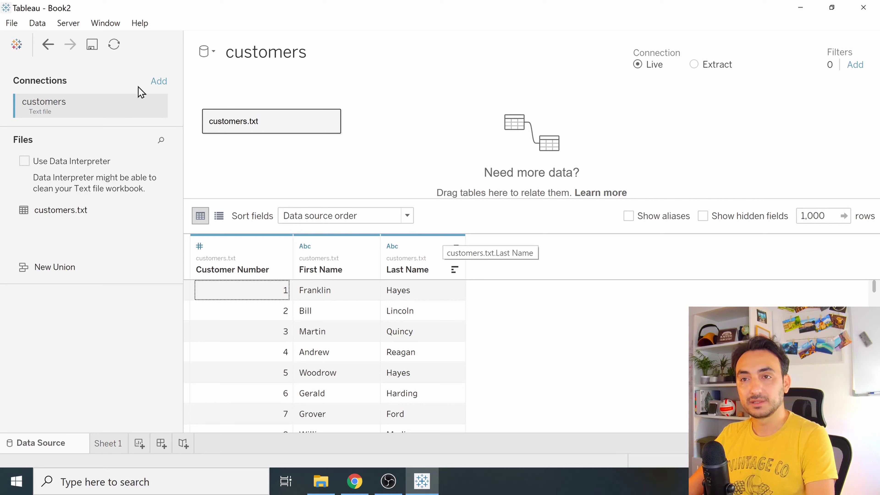
# Add Book1.xlsx from the 02_Excel folder as a new Microsoft Excel data source.
pyautogui.click(18, 49)
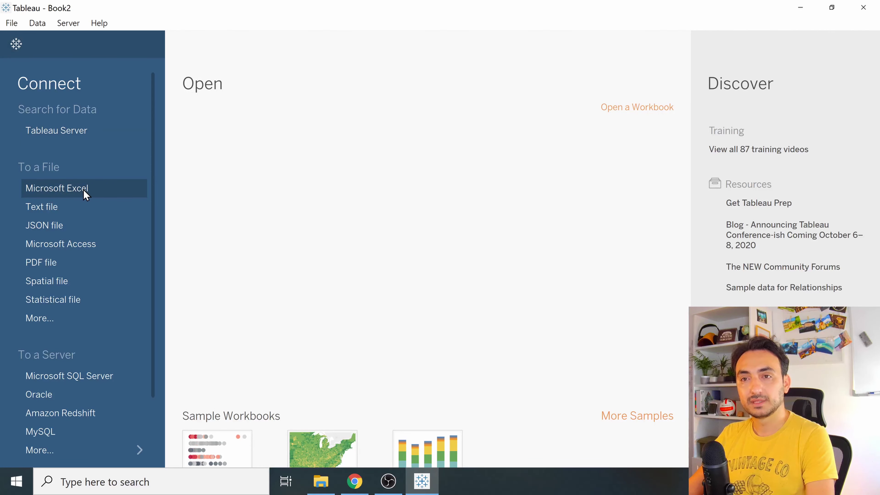
pyautogui.click(17, 44)
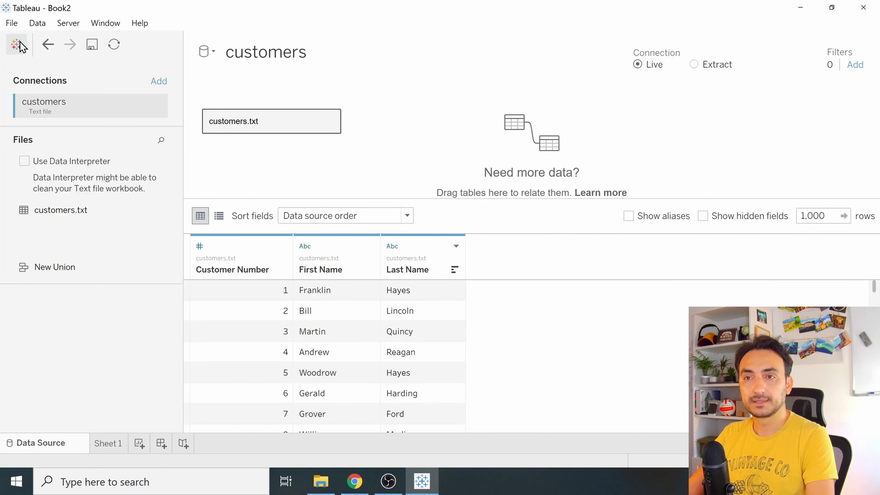
pyautogui.click(46, 25)
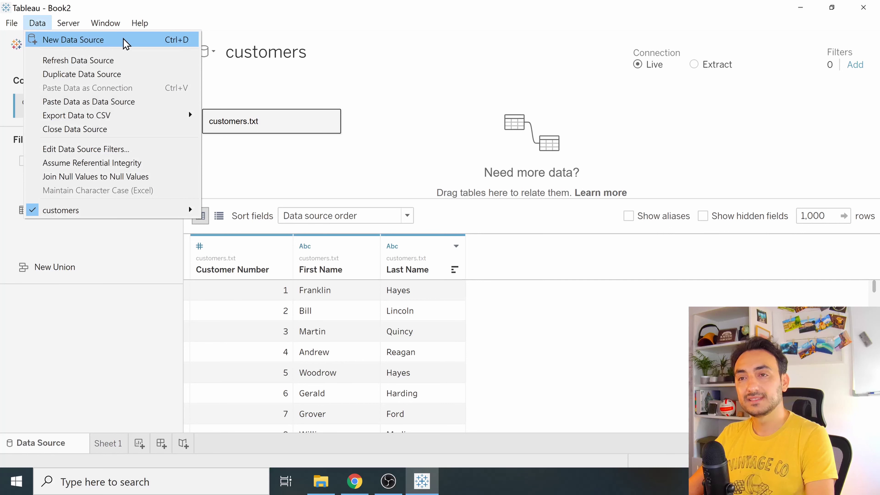
pyautogui.click(129, 44)
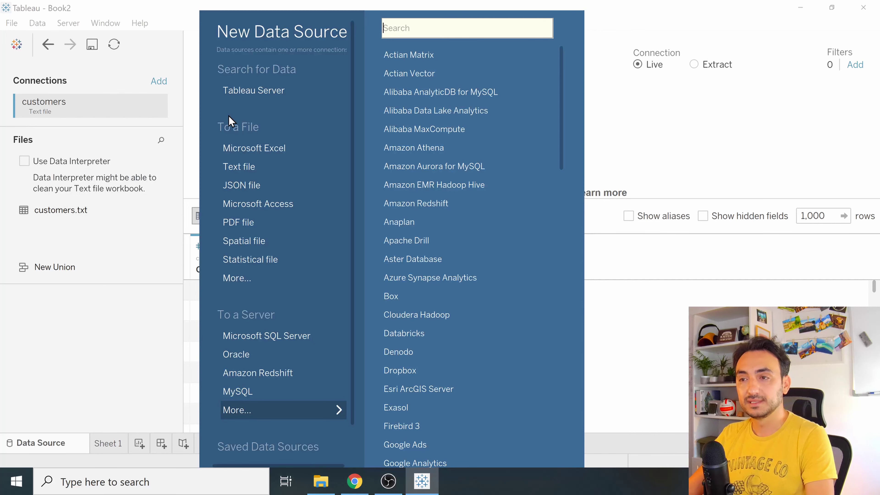
pyautogui.click(302, 152)
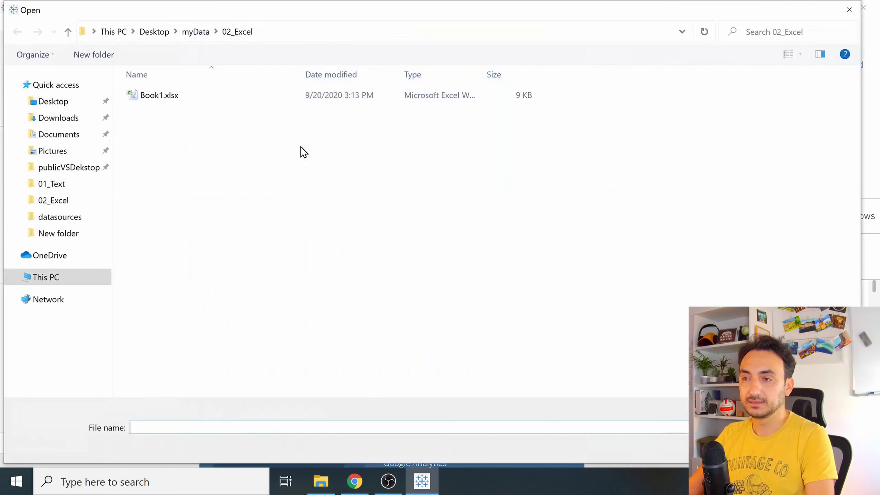
pyautogui.click(155, 99)
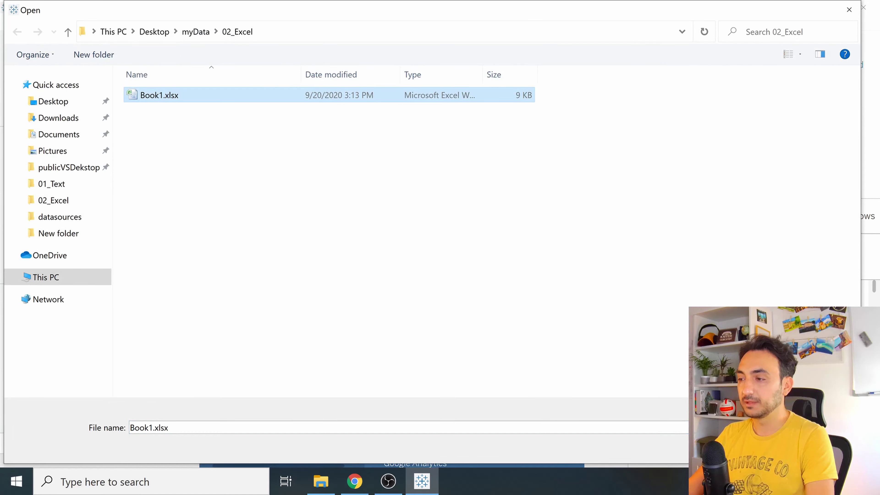
pyautogui.press('Return')
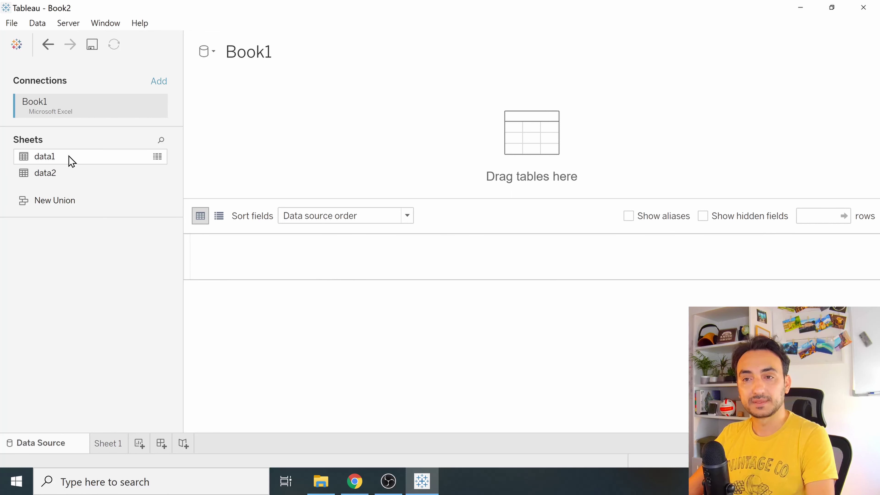
pyautogui.click(353, 485)
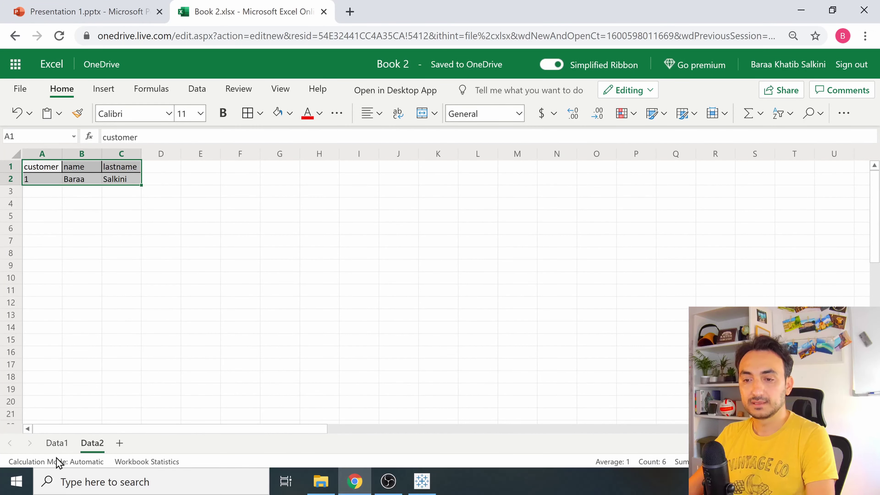
pyautogui.click(57, 443)
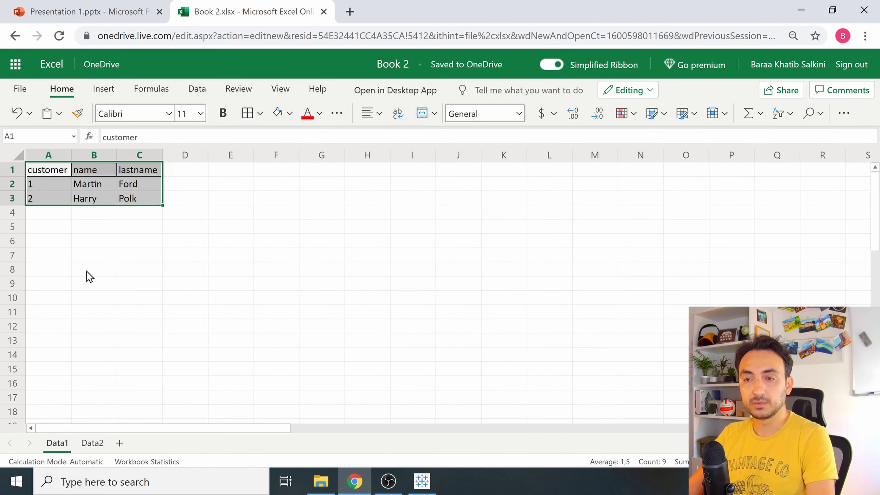
pyautogui.click(100, 226)
pyautogui.moveTo(132, 198); pyautogui.dragTo(55, 174)
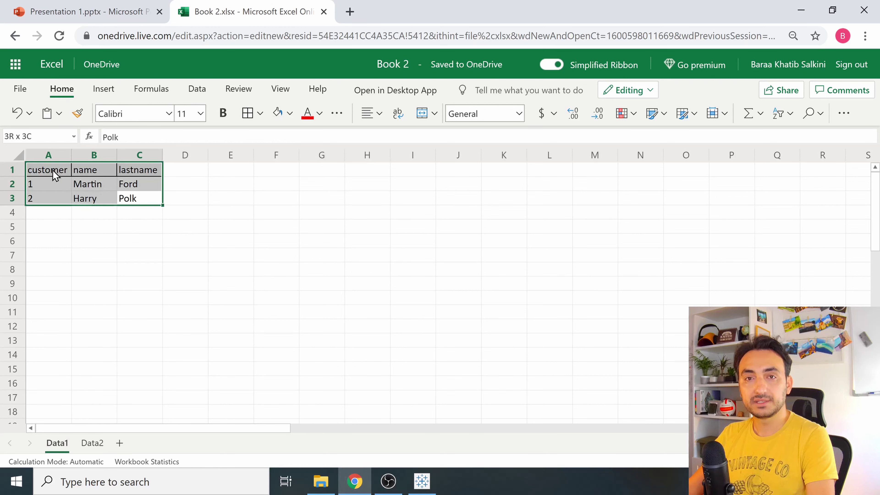
pyautogui.click(91, 445)
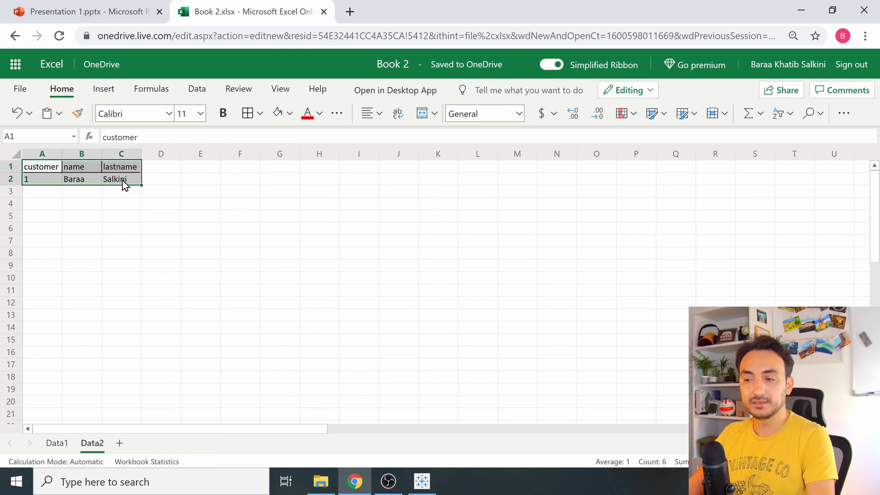
pyautogui.click(422, 481)
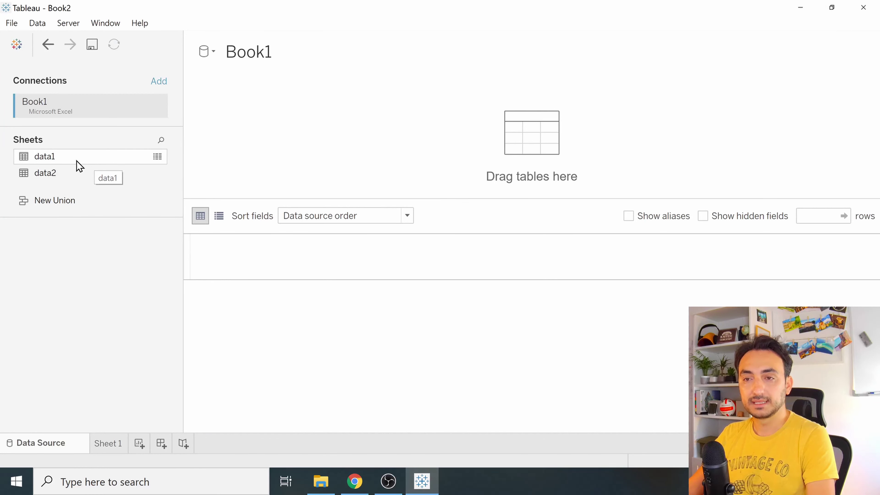
# Place the data1 sheet on the canvas and rename the Excel data source to excel_file.
pyautogui.moveTo(55, 157); pyautogui.dragTo(269, 122)
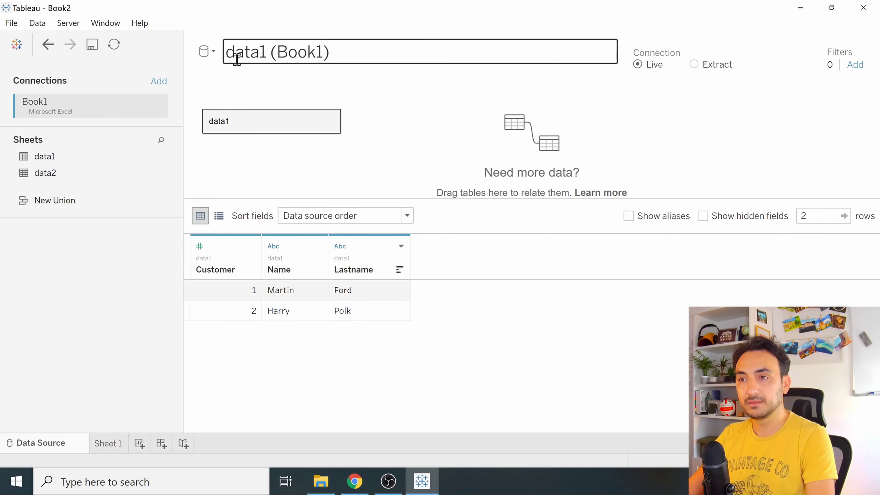
pyautogui.click(214, 52)
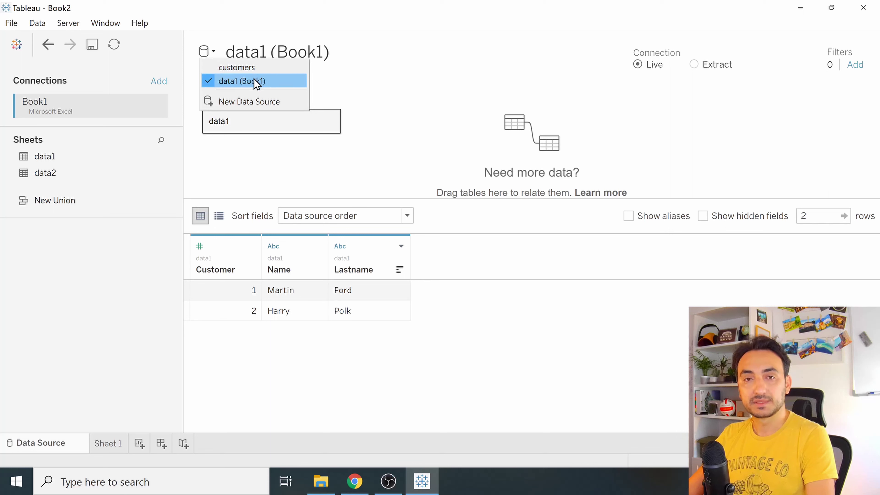
pyautogui.click(265, 51)
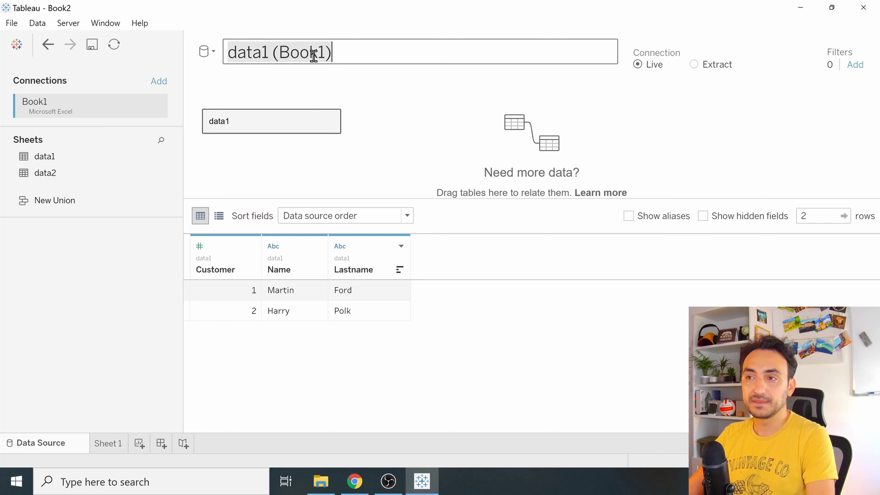
pyautogui.write('exc')
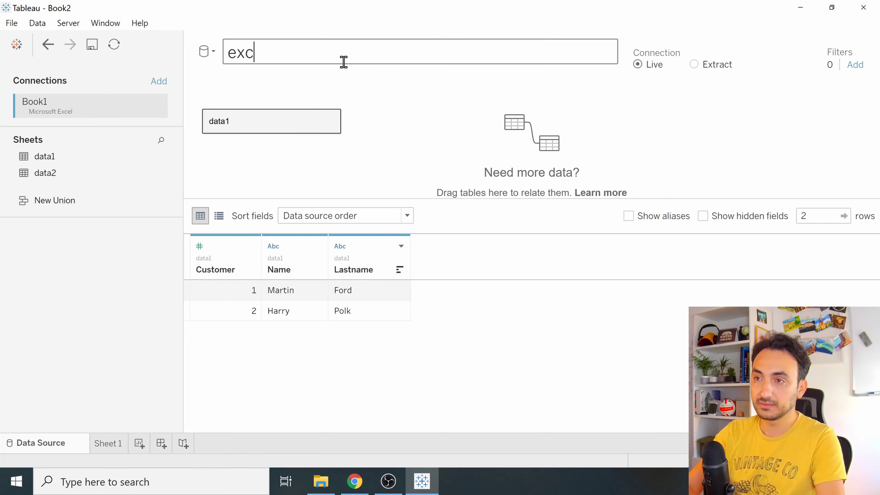
pyautogui.write('el_file')
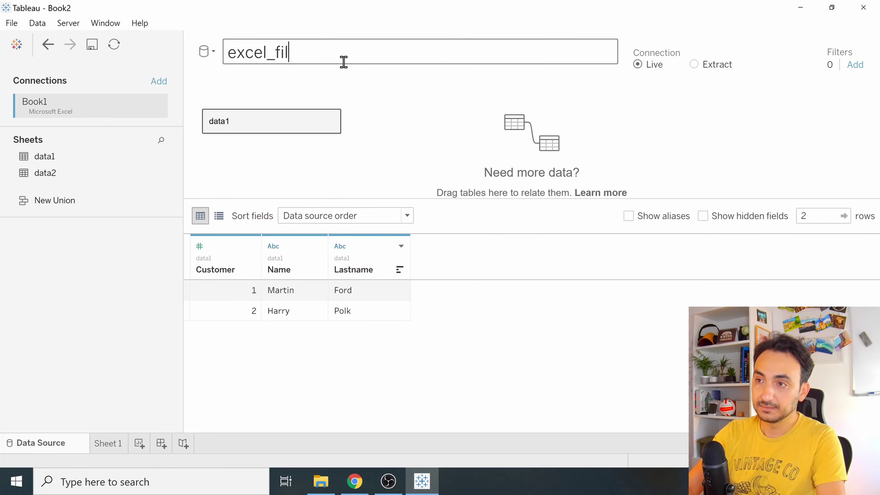
pyautogui.press('Return')
pyautogui.press('Left')
pyautogui.press('Left')
pyautogui.press('Left')
pyautogui.press('Left')
pyautogui.press('Left')
pyautogui.press('Left')
pyautogui.press('Left')
pyautogui.press('Left')
pyautogui.press('Left')
pyautogui.press('Left')
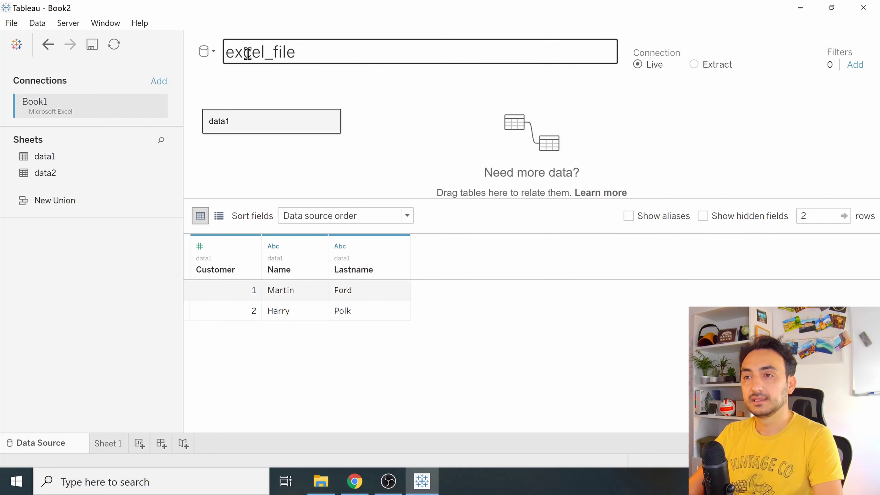
pyautogui.press('Return')
# Rename the customers data source to text_file, then switch back to excel_file.
pyautogui.click(214, 54)
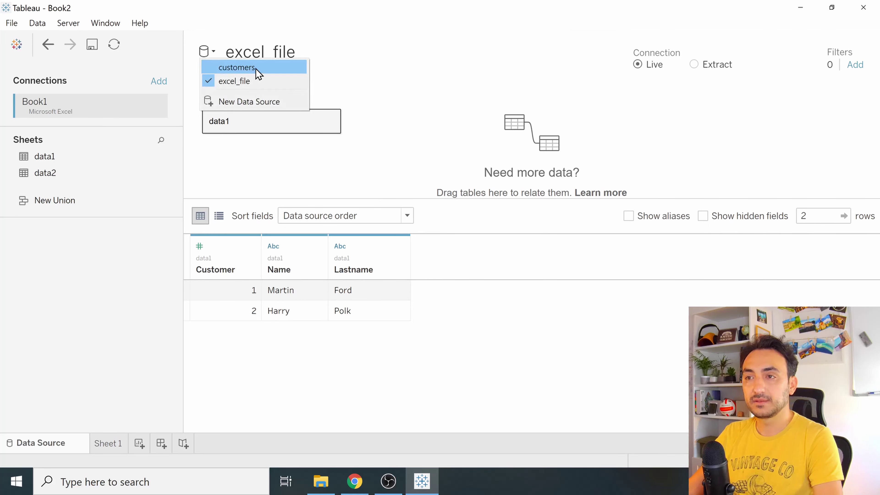
pyautogui.click(273, 68)
pyautogui.doubleClick(308, 52)
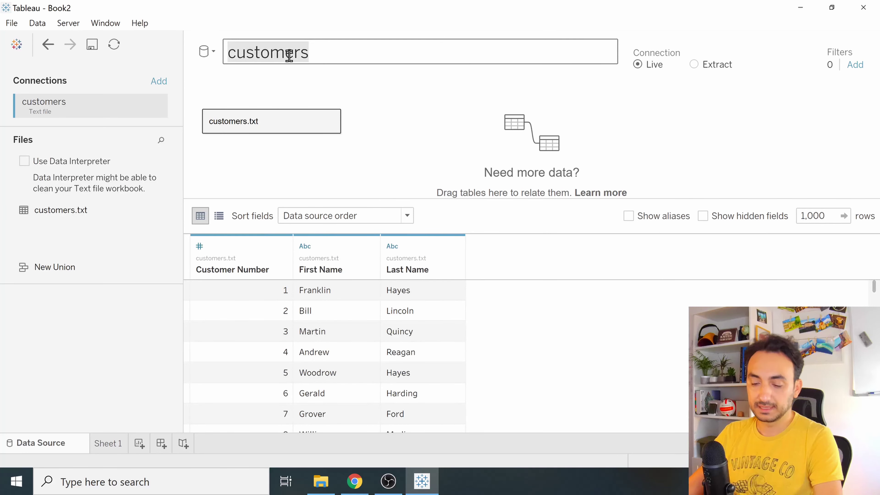
pyautogui.hotkey('ctrl', 'a')
pyautogui.write('text_file')
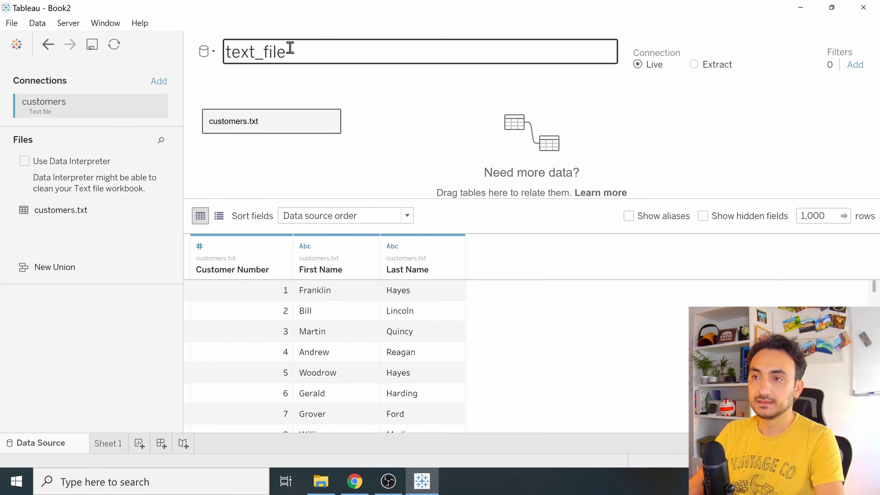
pyautogui.press('Return')
pyautogui.click(213, 53)
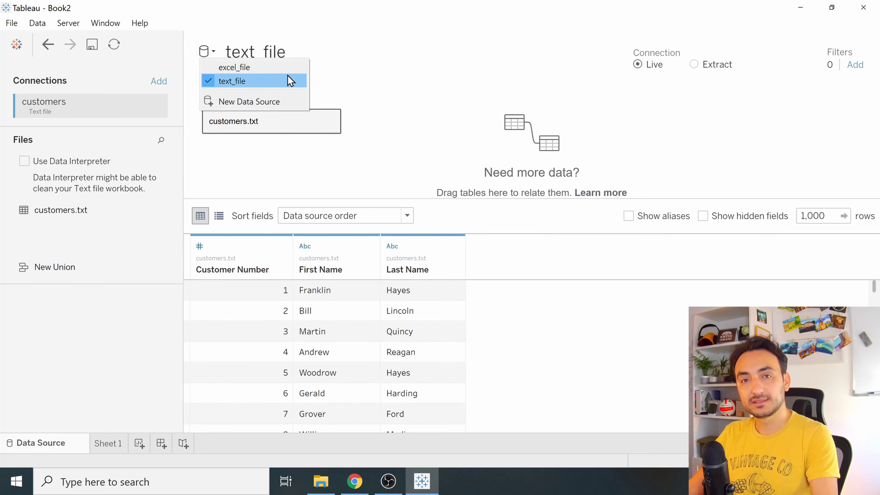
pyautogui.click(288, 67)
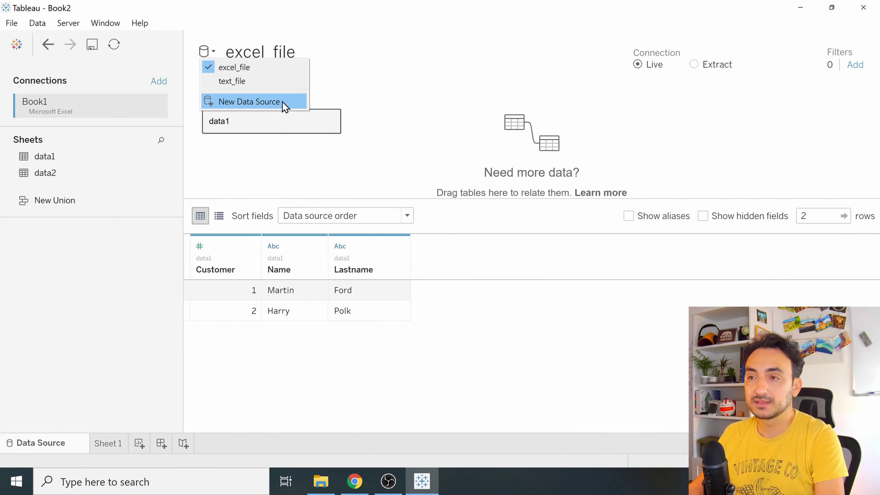
# Connect a new text-file source to location.csv in 03_CSV, then remove it from the canvas.
pyautogui.click(282, 101)
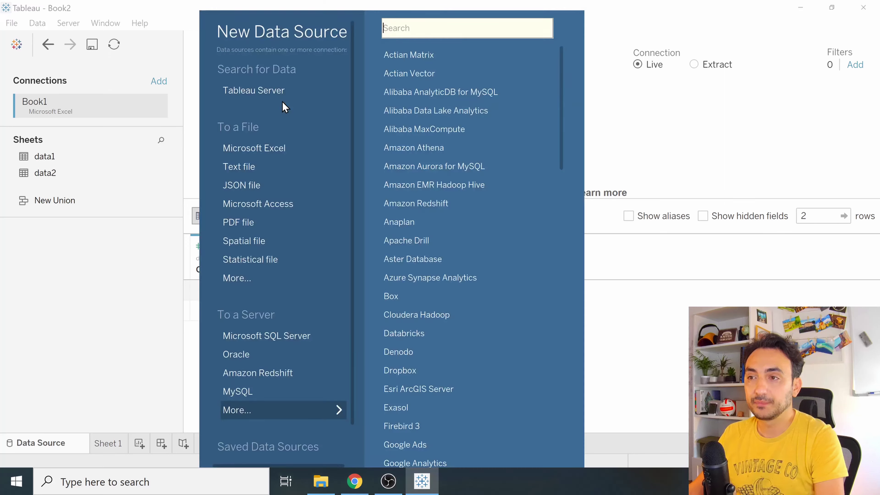
pyautogui.click(263, 170)
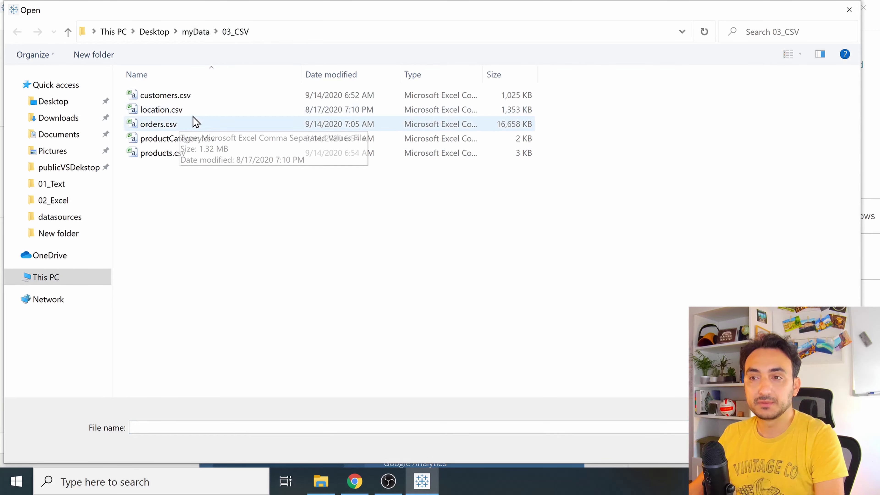
pyautogui.click(179, 97)
pyautogui.click(177, 109)
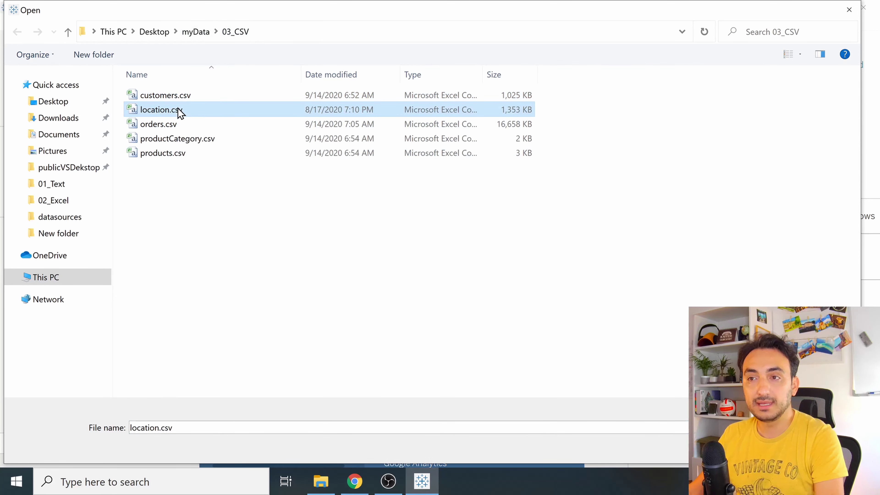
pyautogui.press('Return')
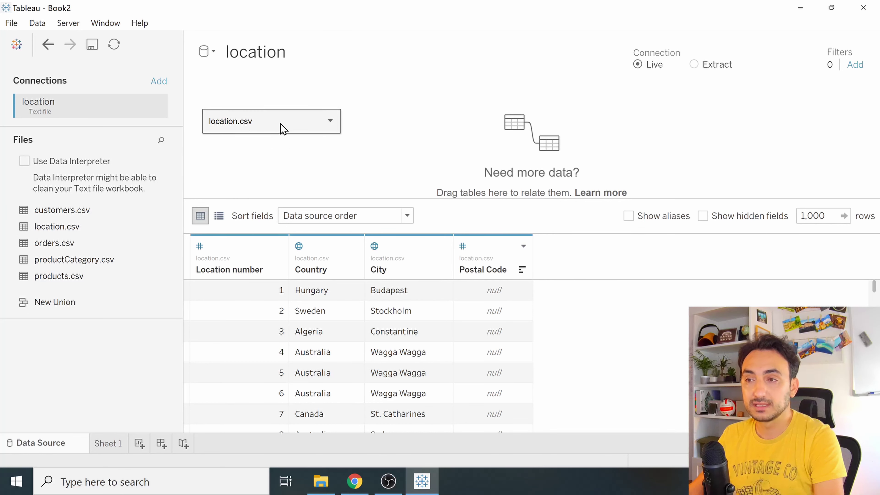
pyautogui.moveTo(293, 137); pyautogui.dragTo(113, 181)
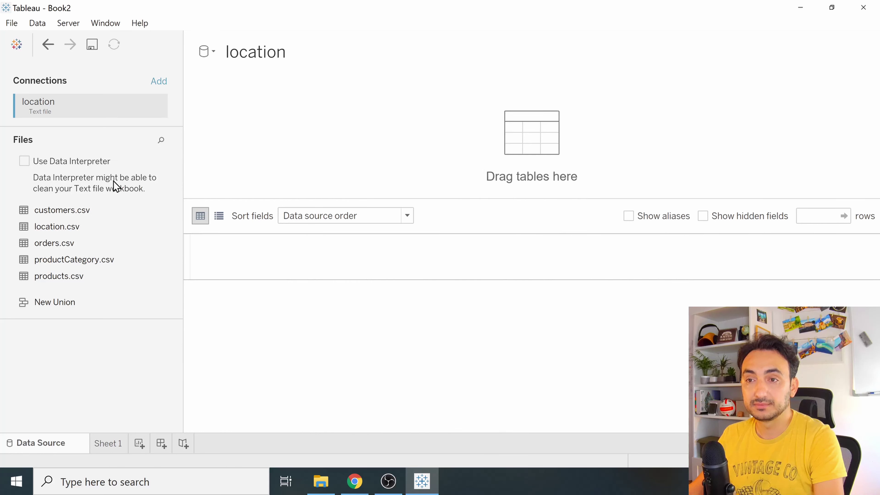
# Place orders.csv on the canvas and review its text file properties.
pyautogui.moveTo(70, 248); pyautogui.dragTo(216, 152)
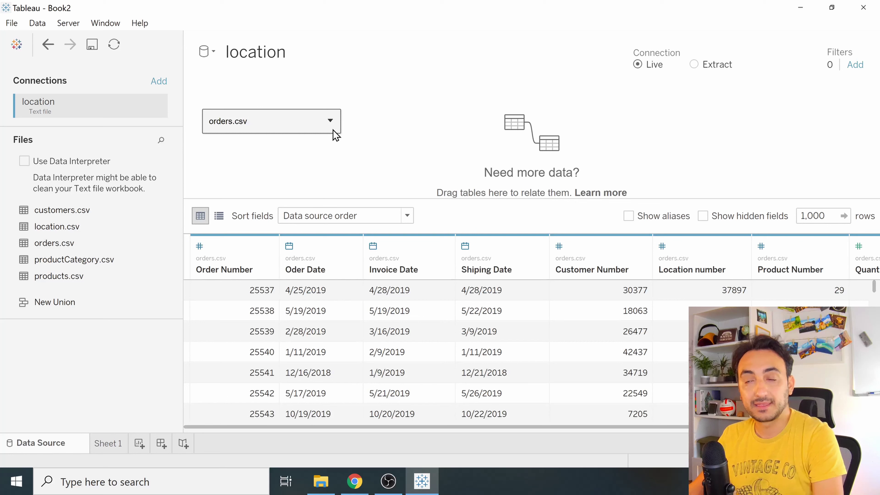
pyautogui.click(330, 122)
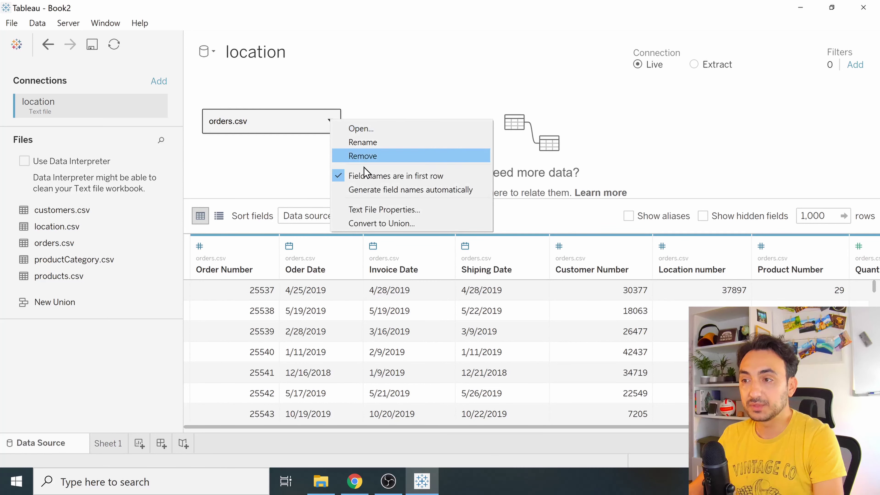
pyautogui.click(382, 211)
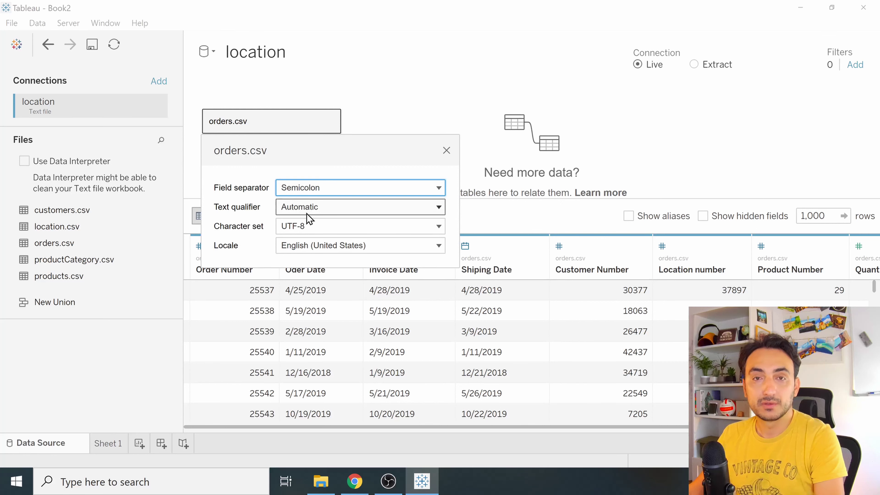
pyautogui.click(446, 150)
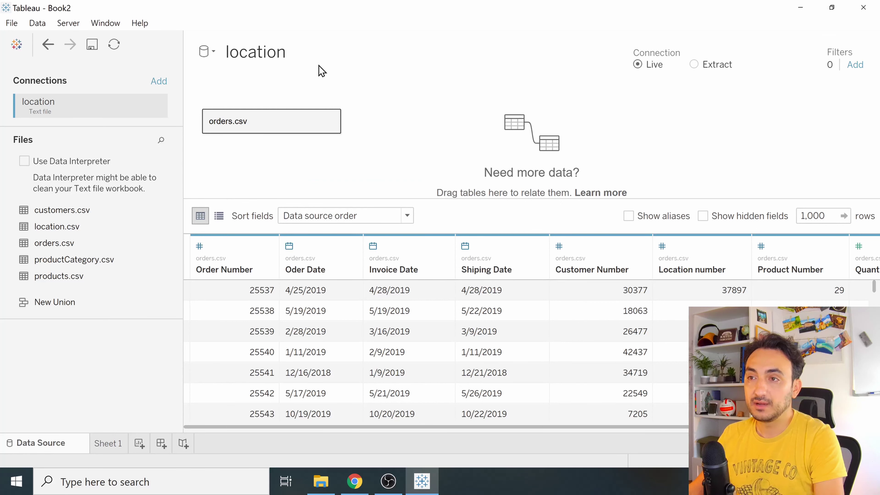
# Rename the location data source to csv_file.
pyautogui.click(296, 49)
pyautogui.write('cs')
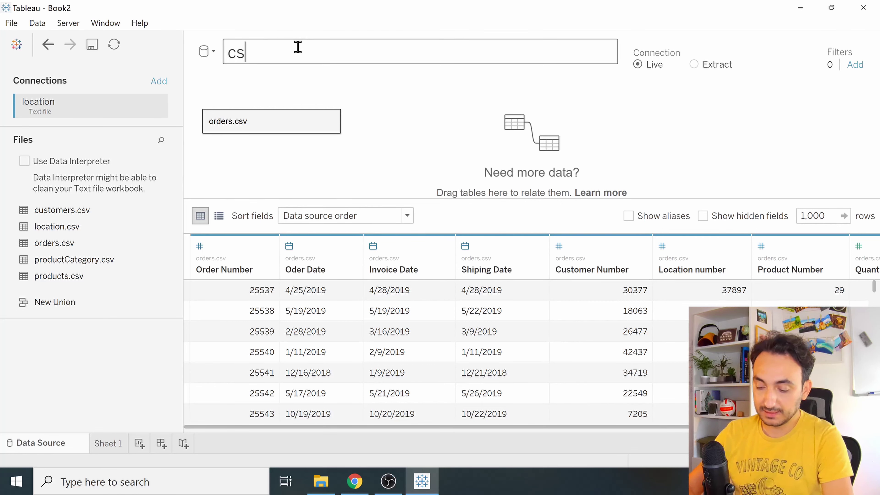
pyautogui.write('v_file')
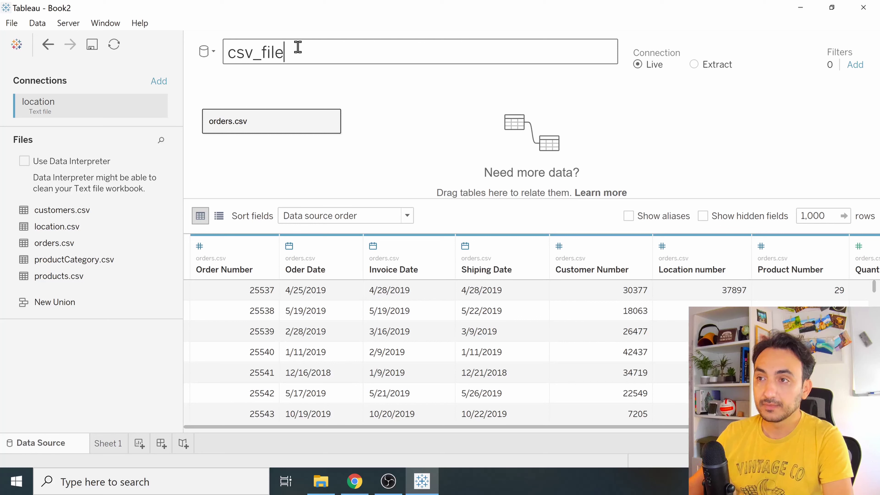
pyautogui.click(271, 86)
pyautogui.click(216, 54)
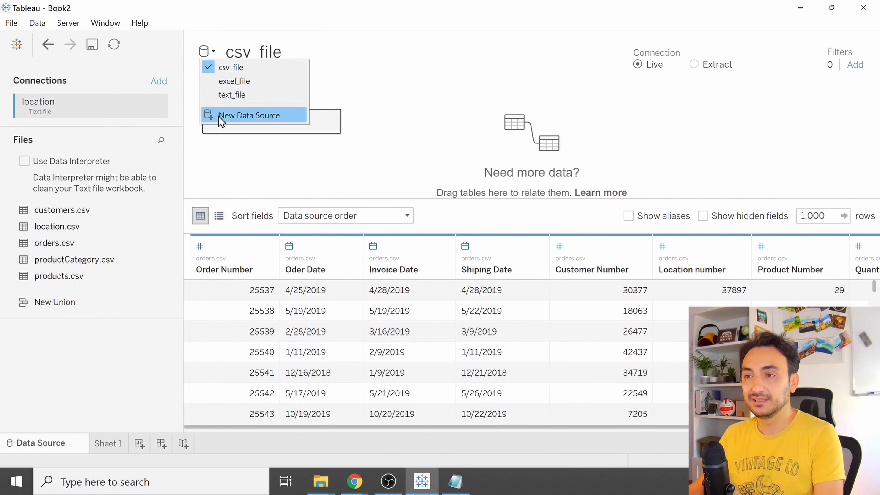
# Connect to 23_neg_1_amazonReviews.json as a JSON source, including the reviews schema level.
pyautogui.click(246, 114)
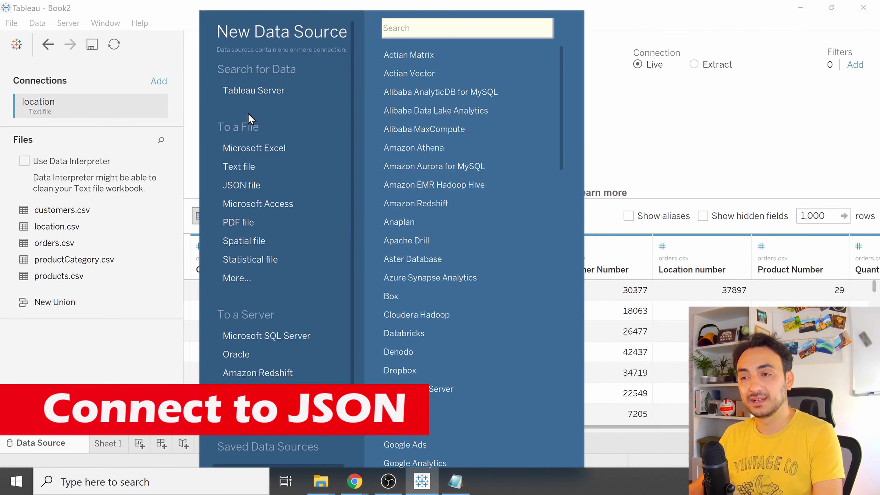
pyautogui.click(246, 185)
pyautogui.click(236, 97)
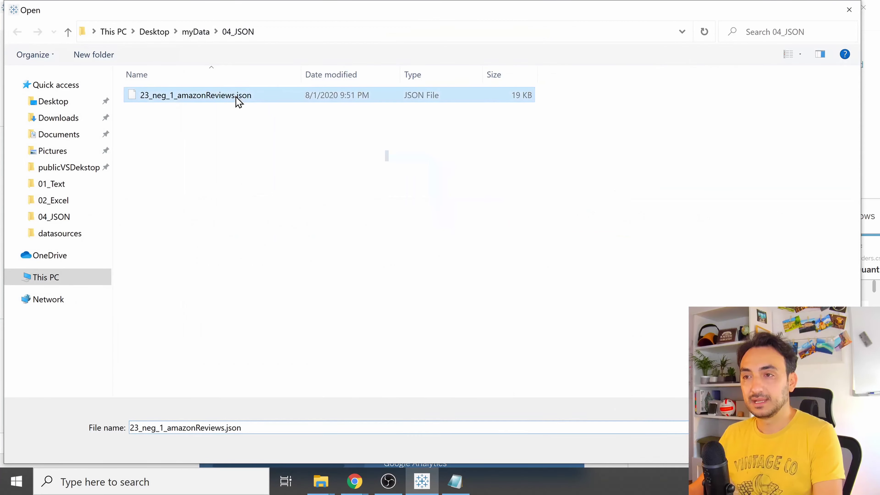
pyautogui.doubleClick(236, 96)
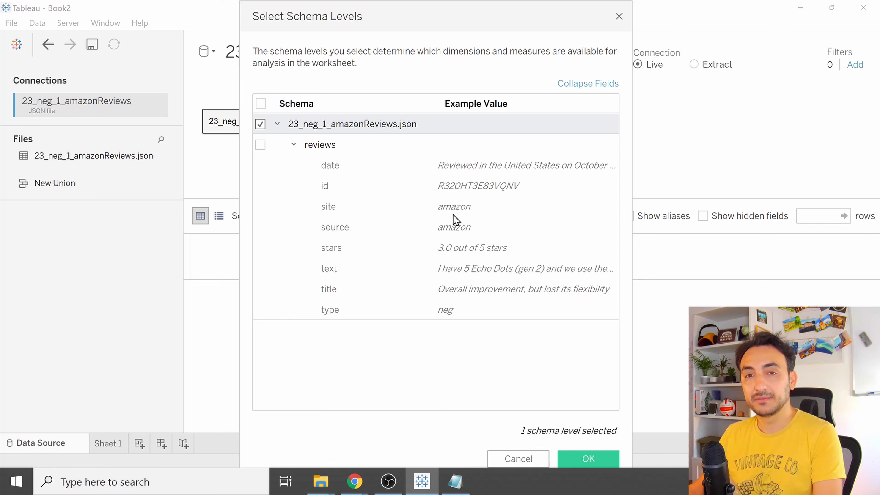
pyautogui.click(261, 145)
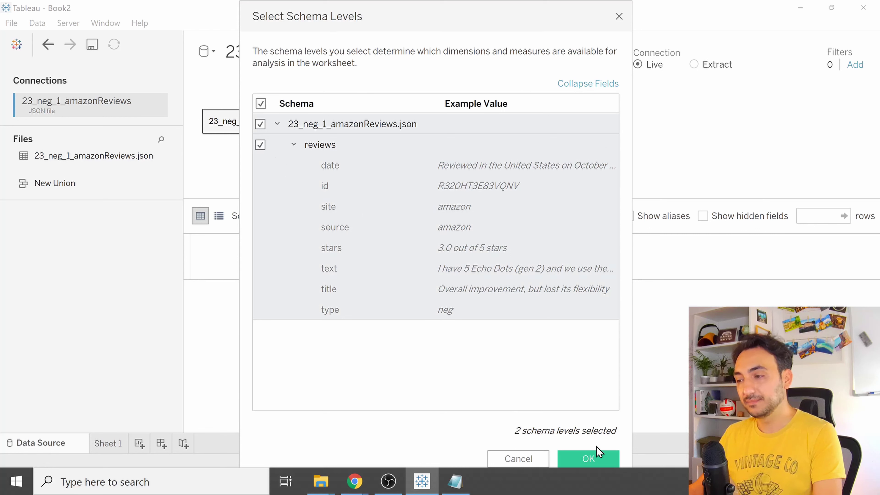
pyautogui.click(594, 461)
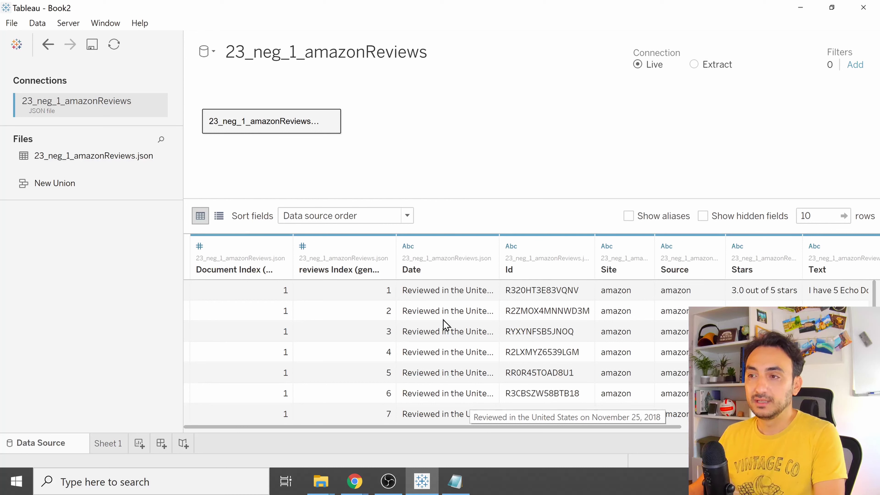
# Load all columns of the amazonReviews JSON table via Select Schema Levels.
pyautogui.click(331, 121)
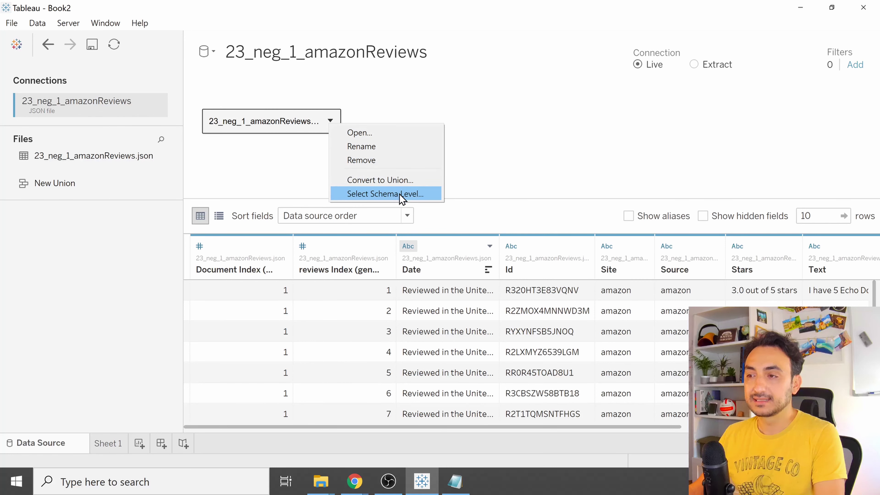
pyautogui.click(384, 194)
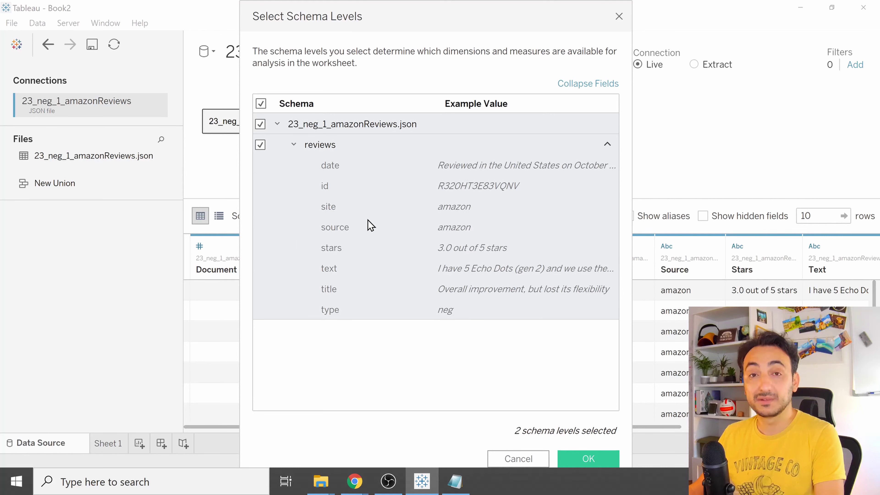
pyautogui.click(585, 459)
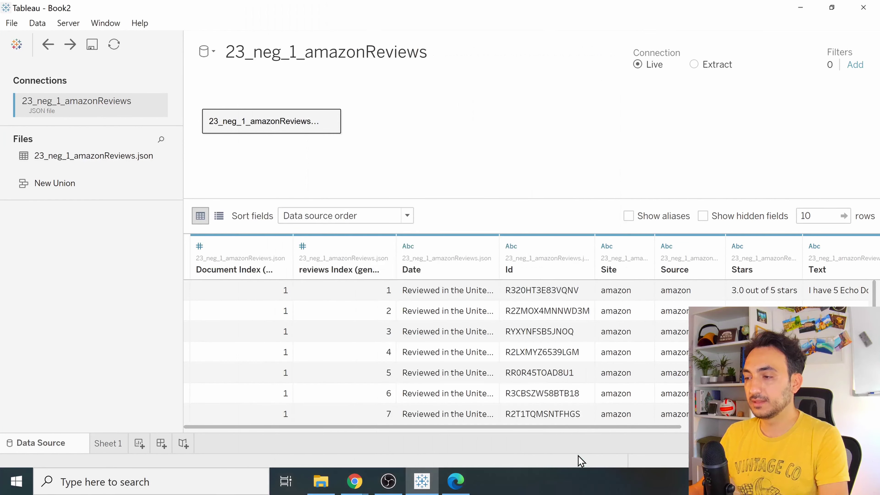
# Rename the JSON data source to json_file.
pyautogui.click(290, 52)
pyautogui.write('json_file')
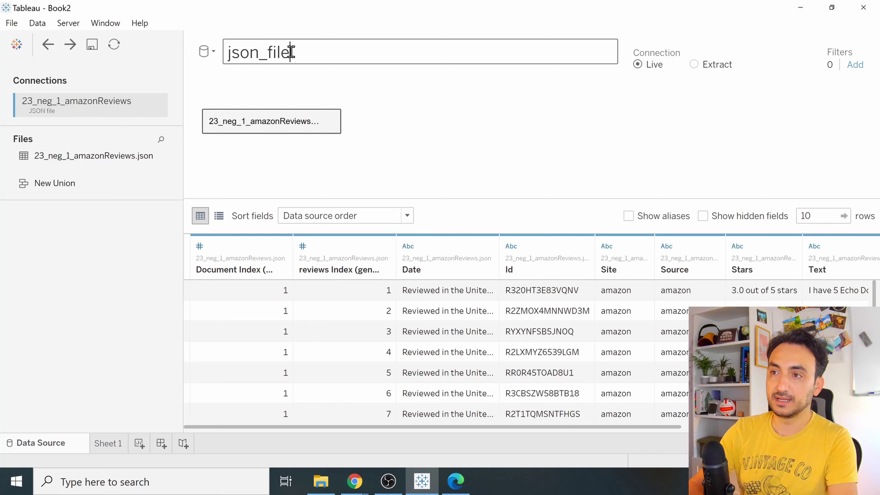
pyautogui.press('Return')
pyautogui.click(213, 52)
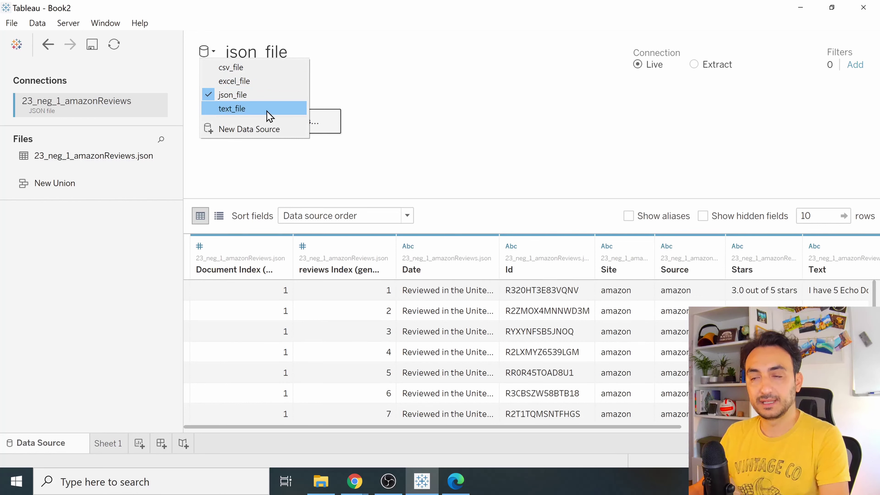
# Add a new PDF data source from PDF_File.pdf in the 05_PDF folder.
pyautogui.click(228, 134)
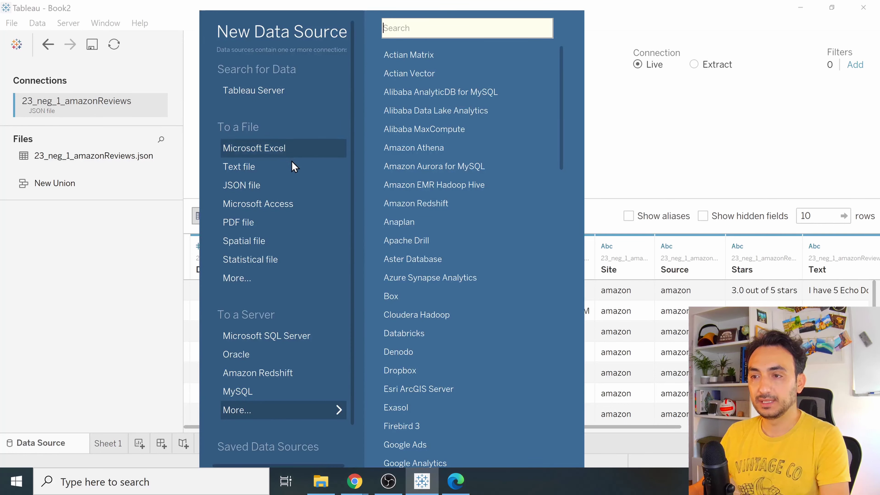
pyautogui.click(255, 226)
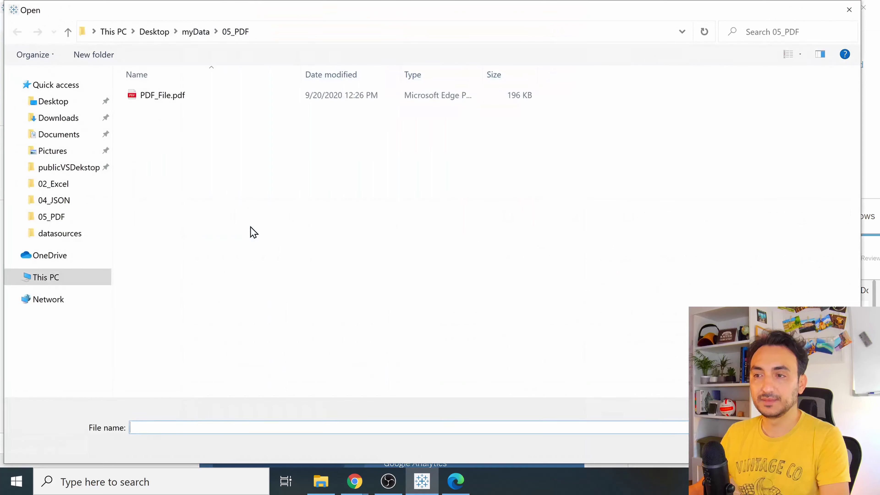
pyautogui.click(167, 94)
pyautogui.press('Return')
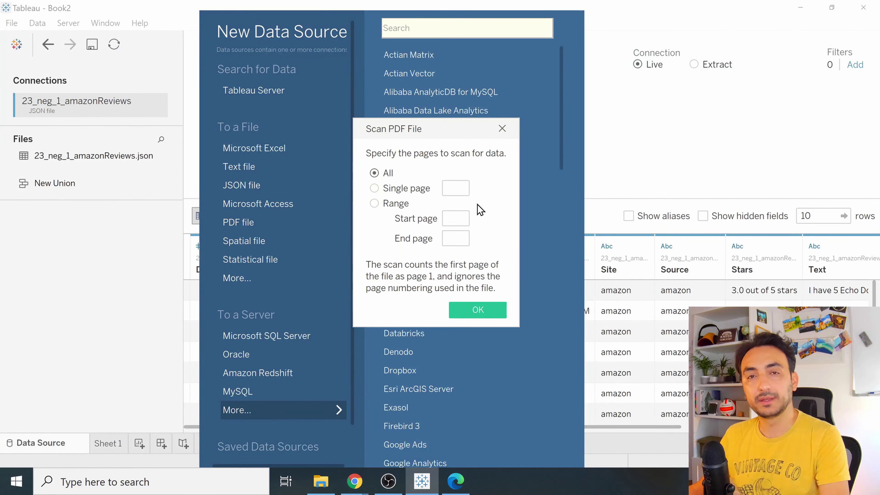
# Set the PDF scan to All pages and confirm to load Page 1 Table 1.
pyautogui.click(374, 188)
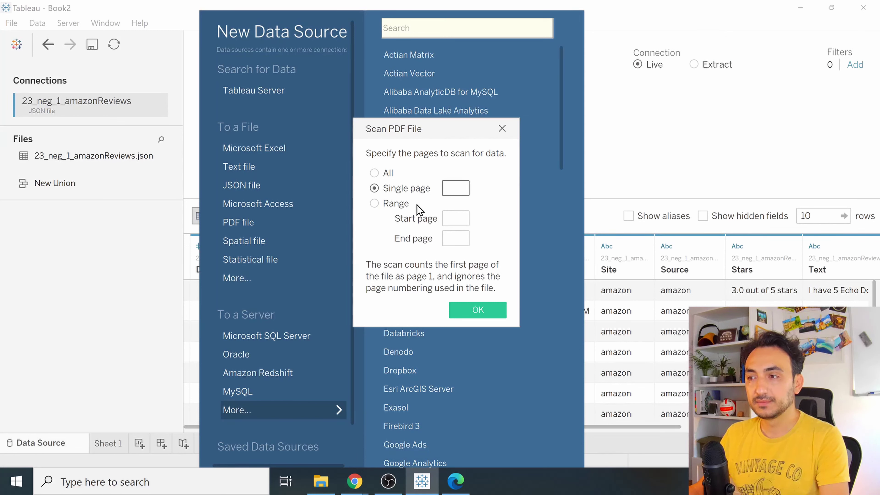
pyautogui.click(399, 206)
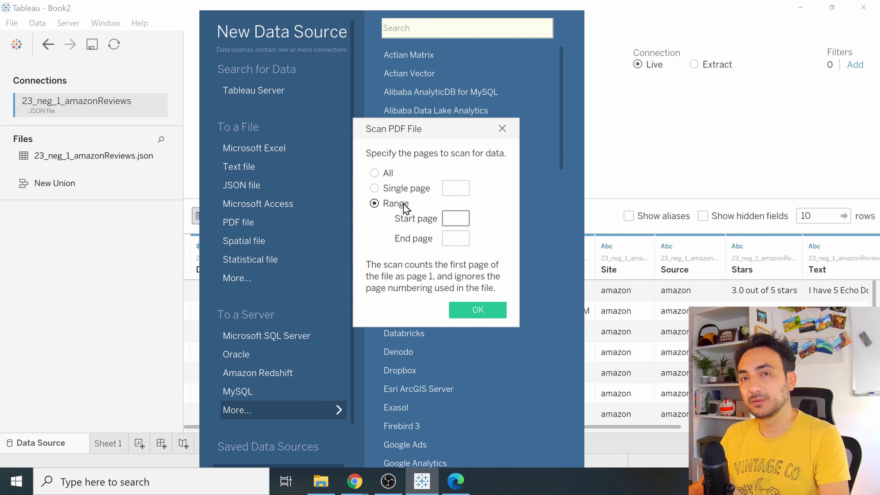
pyautogui.click(389, 173)
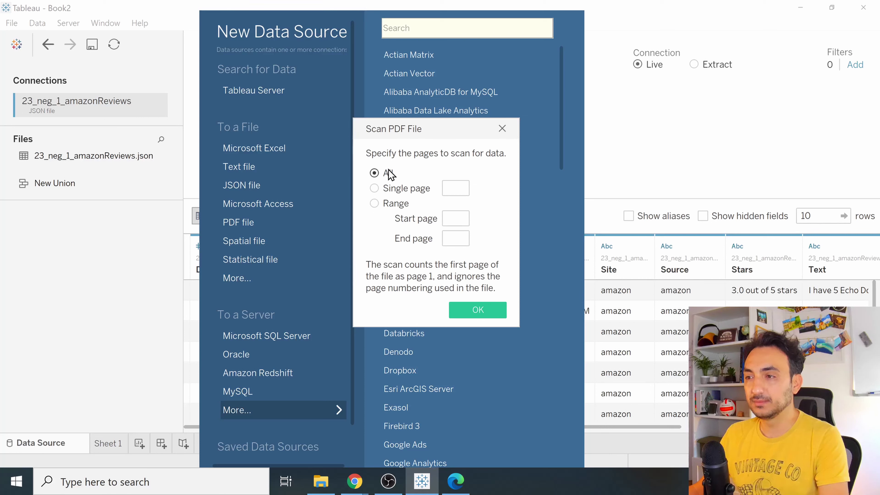
pyautogui.click(485, 313)
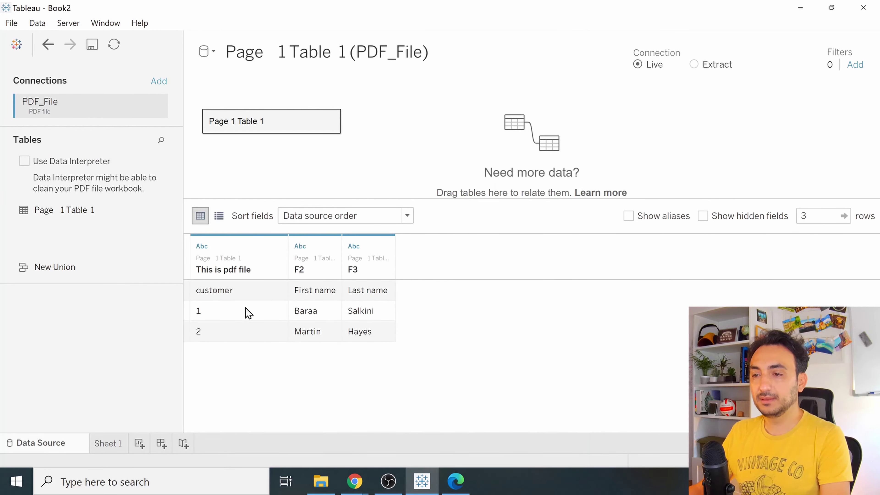
pyautogui.click(321, 481)
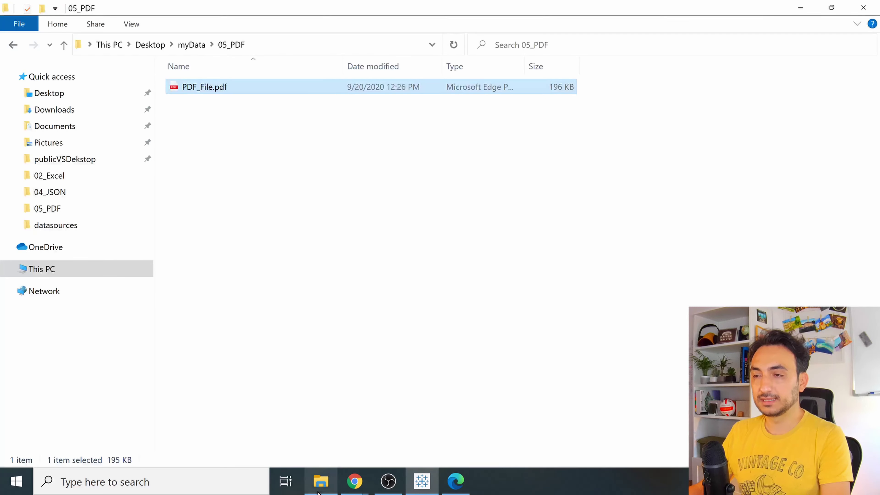
pyautogui.doubleClick(224, 88)
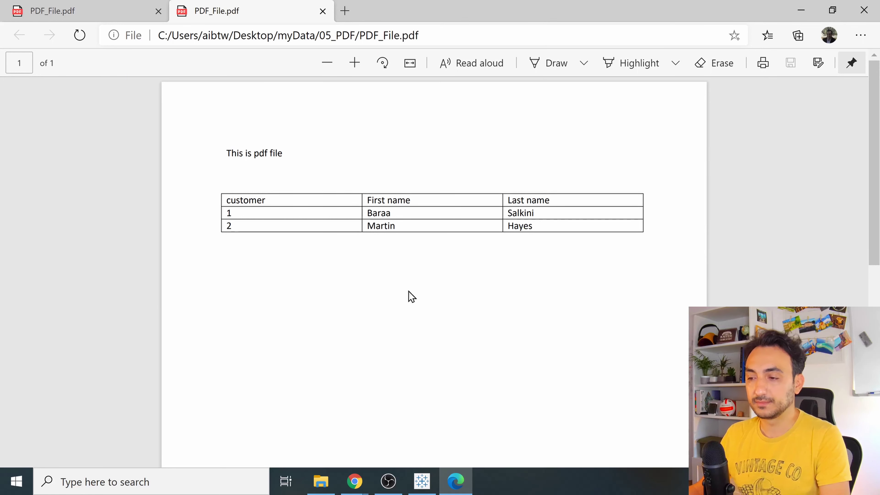
pyautogui.click(422, 482)
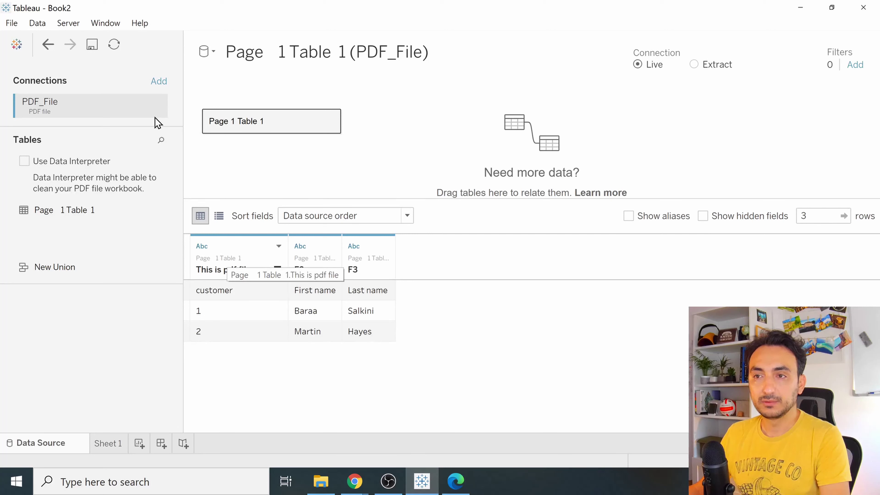
# Rescan the PDF_File connection across all pages.
pyautogui.click(157, 106)
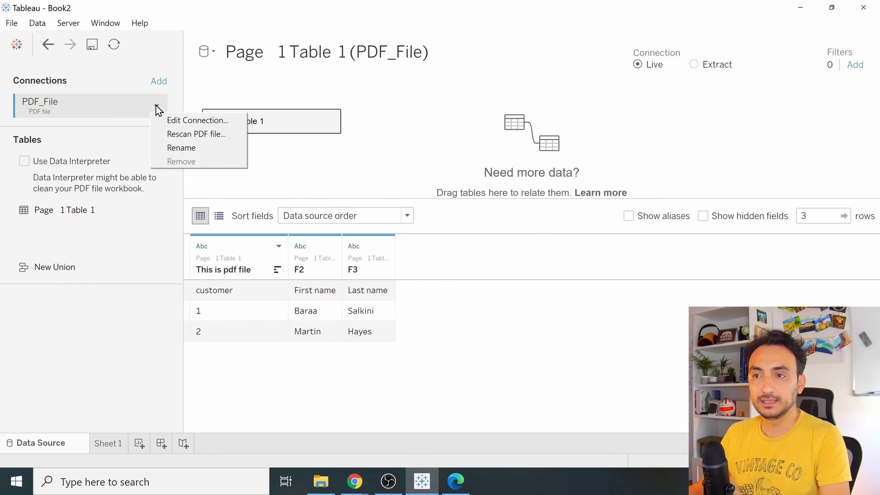
pyautogui.click(175, 134)
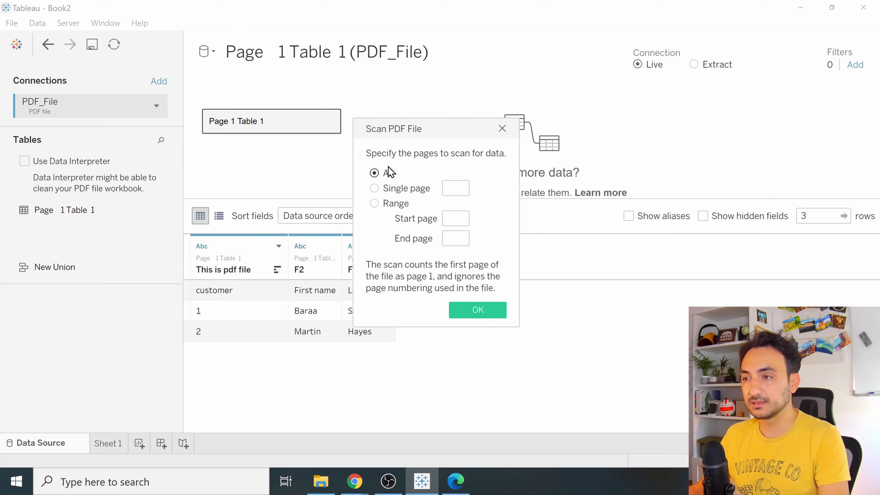
pyautogui.click(483, 314)
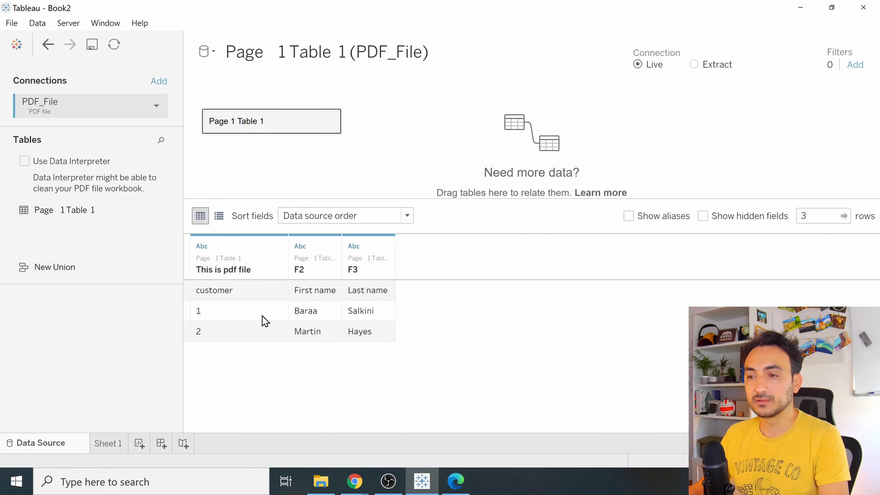
# Rename the PDF data source to pdf_file, then switch to csv_file.
pyautogui.click(351, 64)
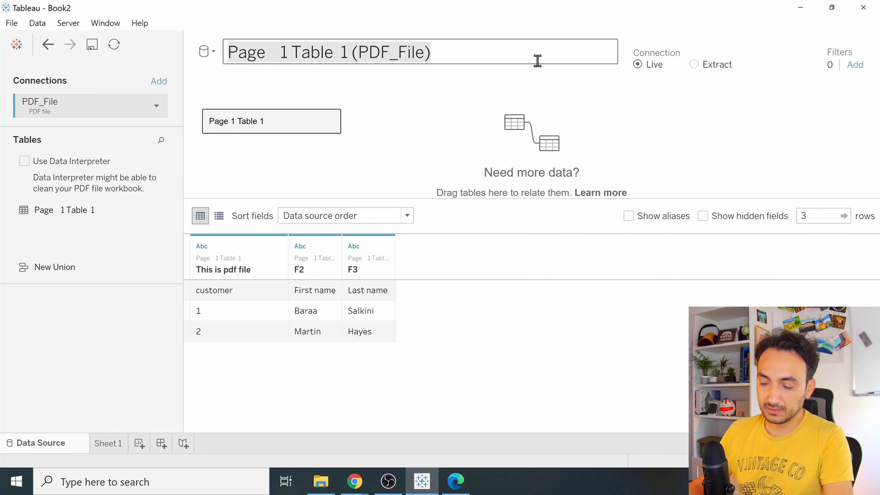
pyautogui.write('pdf_file')
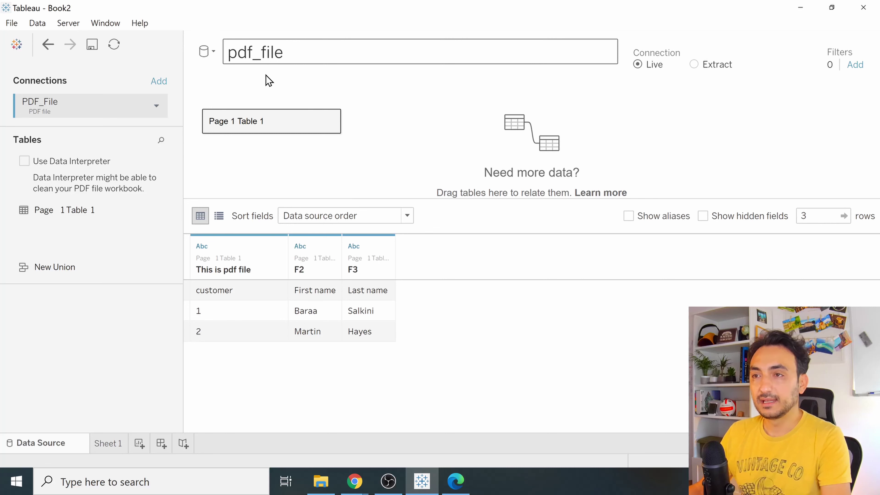
pyautogui.press('Return')
pyautogui.click(208, 52)
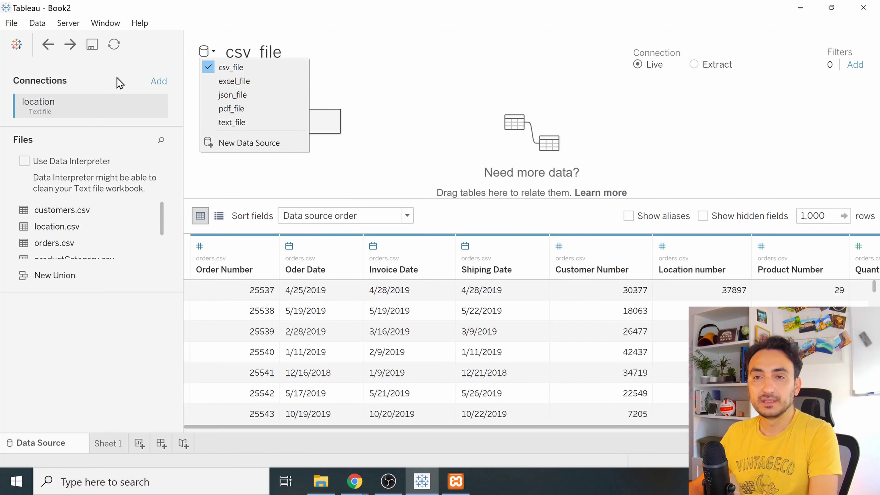
# Start a new MySQL server connection from the start page's More connectors list.
pyautogui.click(17, 45)
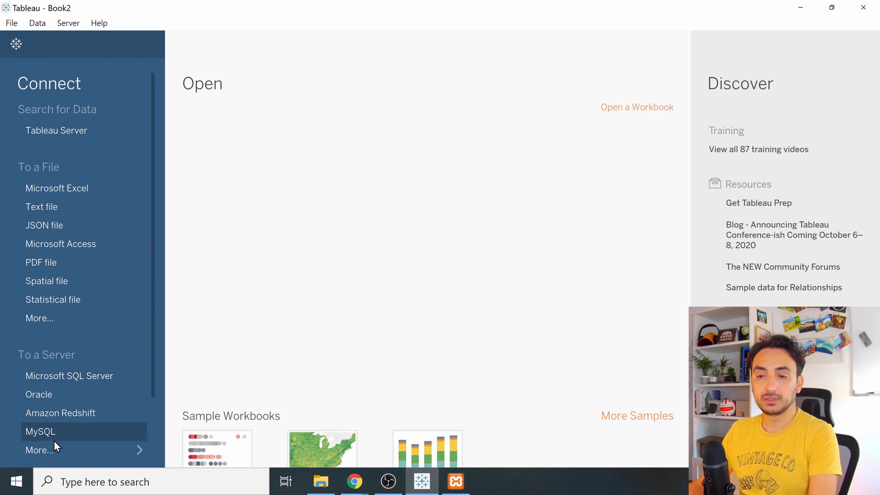
pyautogui.click(46, 449)
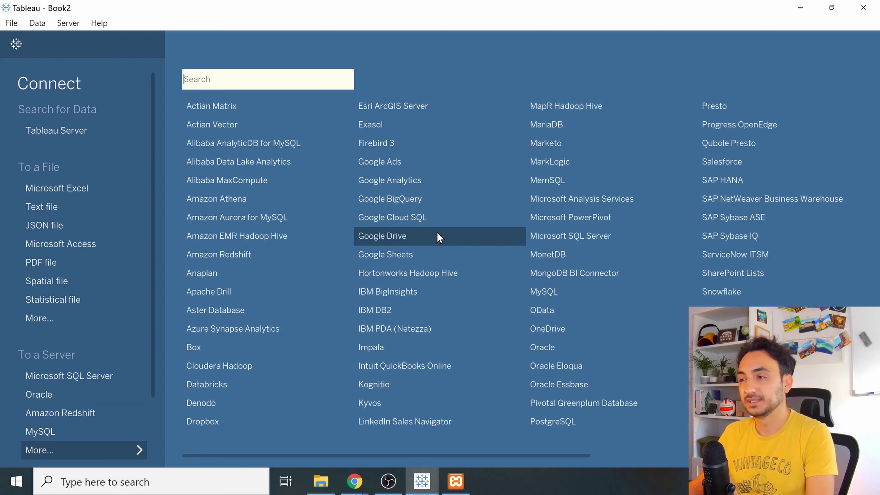
pyautogui.click(559, 292)
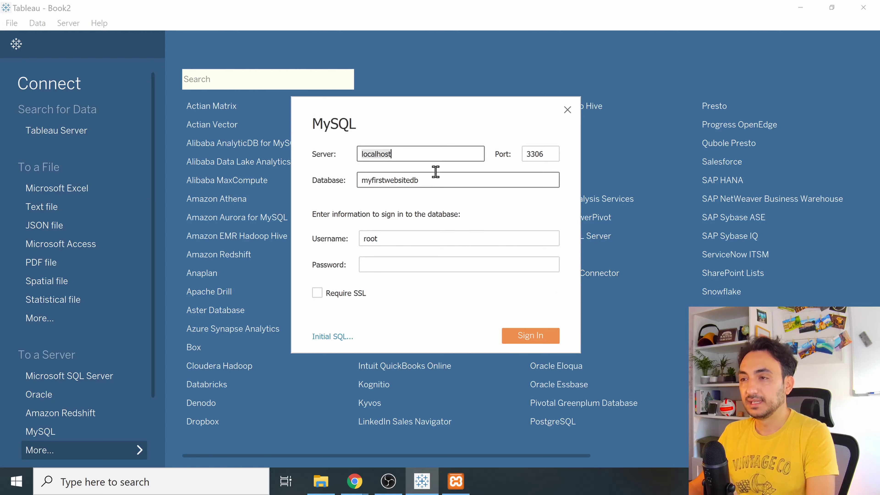
# Check the MySQL fields: server localhost, database myfirstwebsitedb, username and password.
pyautogui.click(428, 153)
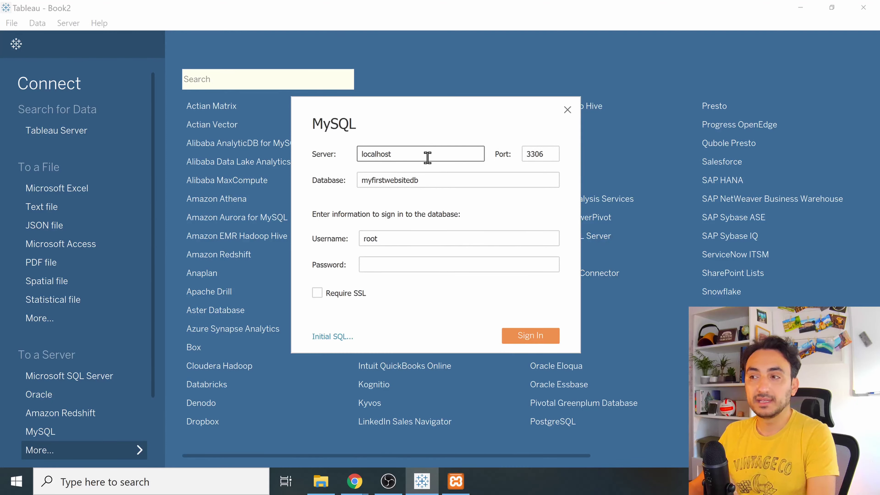
pyautogui.click(482, 180)
pyautogui.doubleClick(366, 180)
pyautogui.click(413, 241)
pyautogui.click(401, 262)
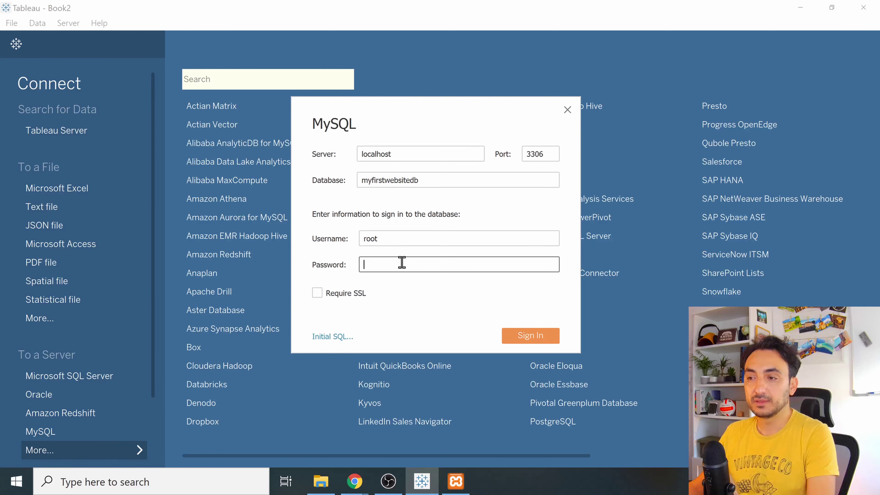
# Sign in to MySQL and add the core_rank table, loading its rows.
pyautogui.click(539, 334)
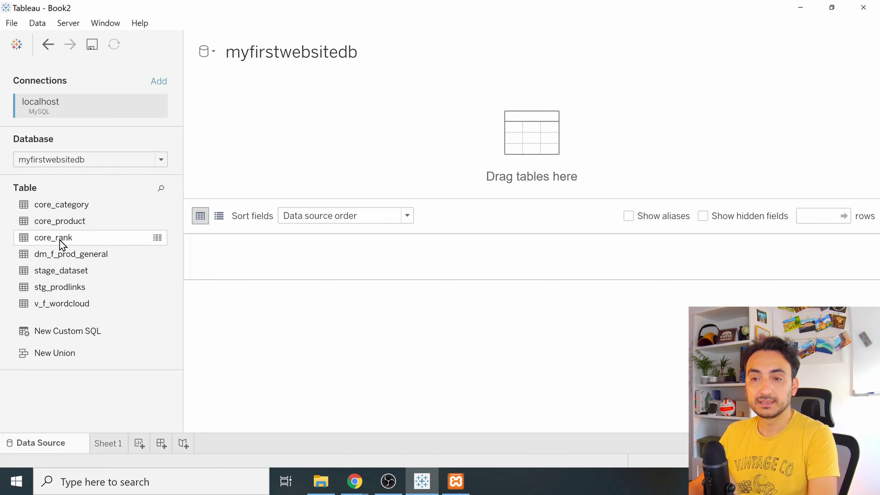
pyautogui.moveTo(53, 239); pyautogui.dragTo(246, 156)
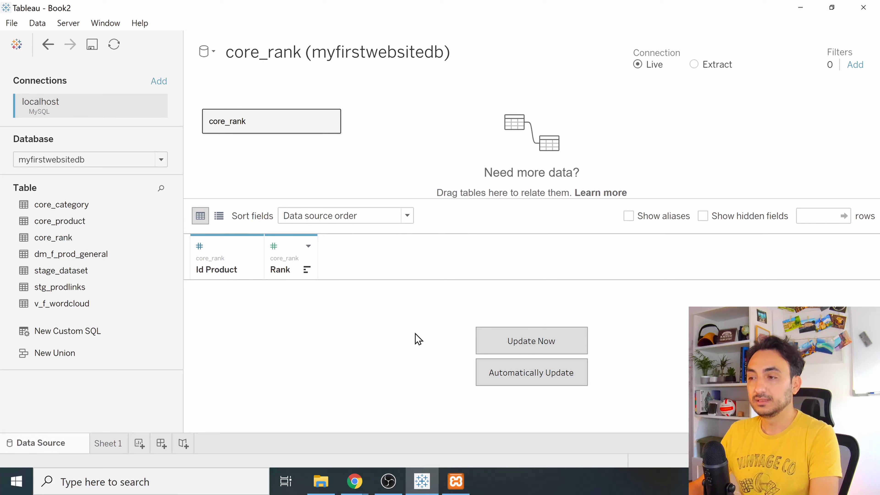
pyautogui.click(562, 345)
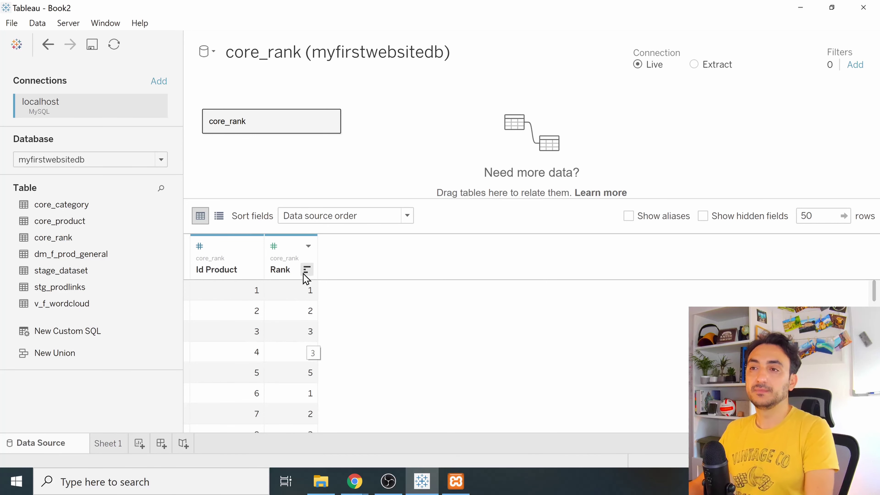
# Rename the MySQL data source to database.
pyautogui.click(277, 52)
pyautogui.write('database')
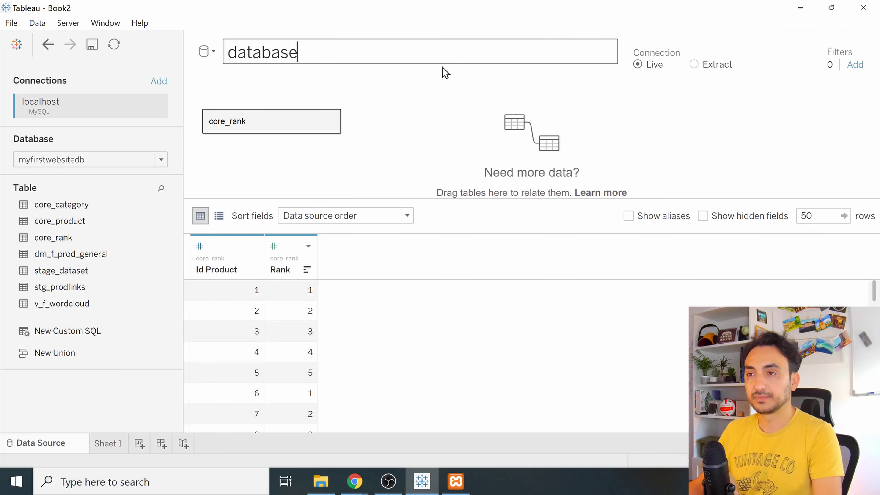
pyautogui.press('Return')
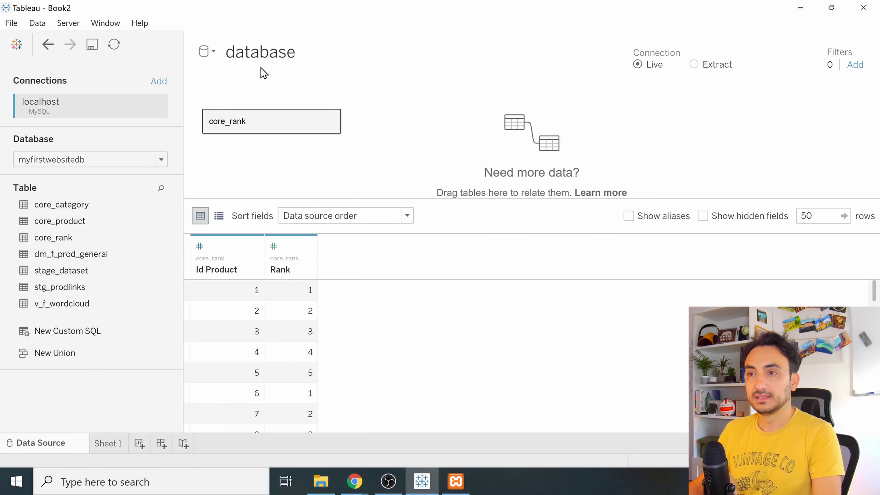
pyautogui.click(211, 53)
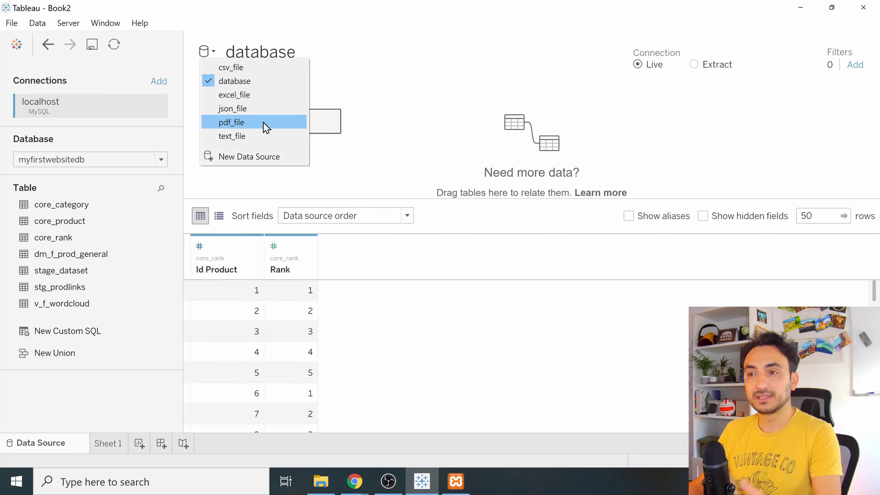